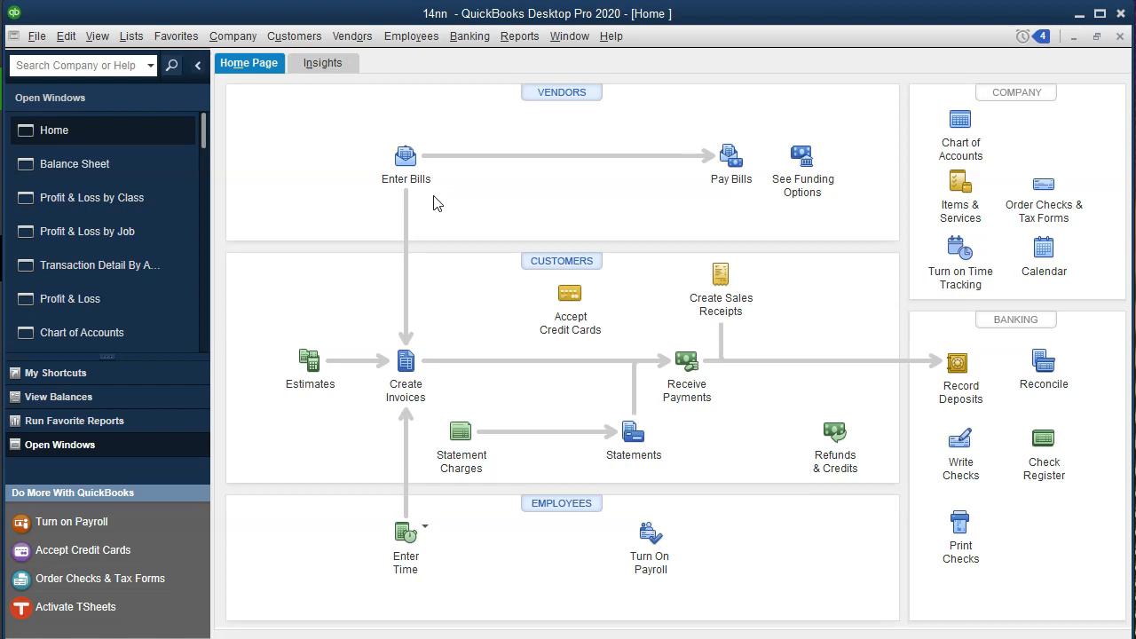
Switch to QuickBooks Online in the browser and open a new vendor bill form.
{"action": "left_click", "coordinate": [447, 201]}
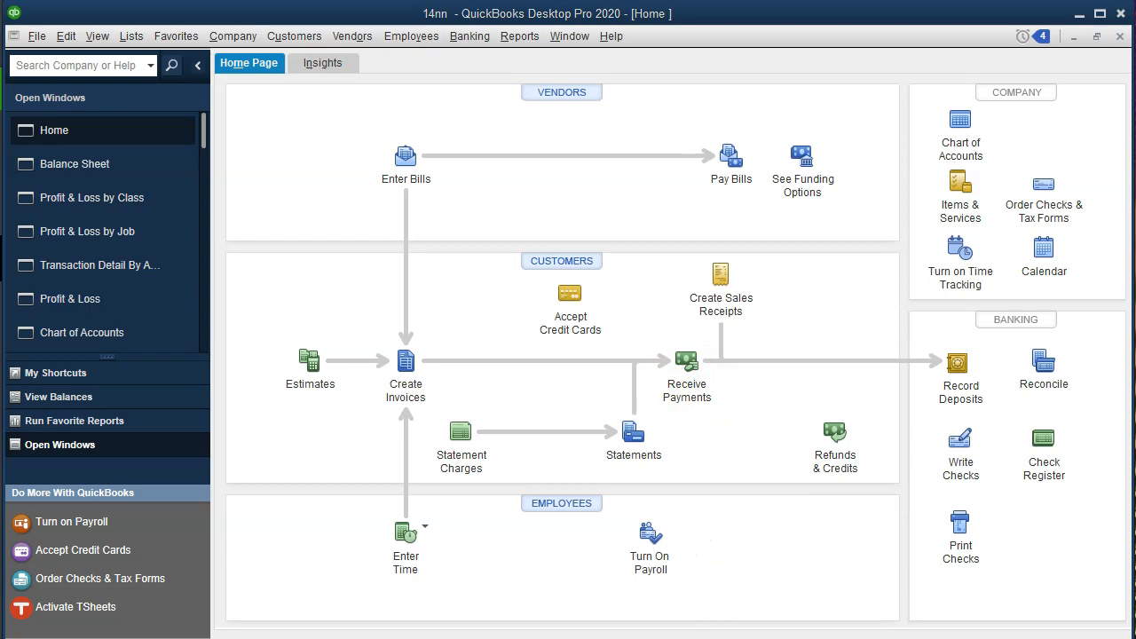
{"action": "left_click", "coordinate": [746, 621]}
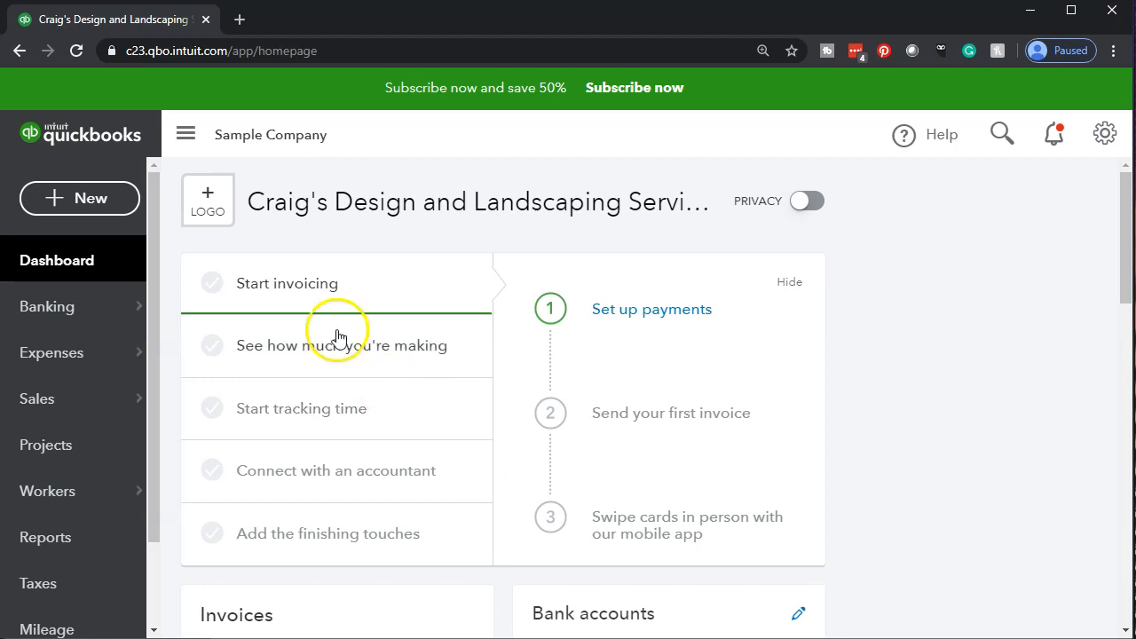
{"action": "left_click", "coordinate": [83, 191]}
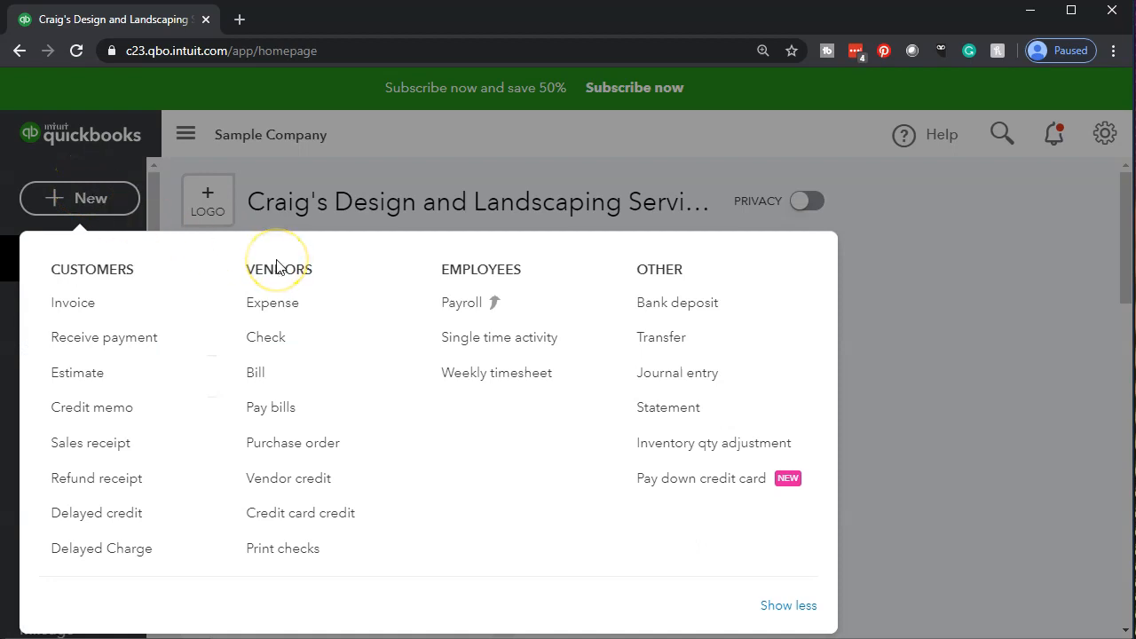
{"action": "left_click", "coordinate": [266, 376]}
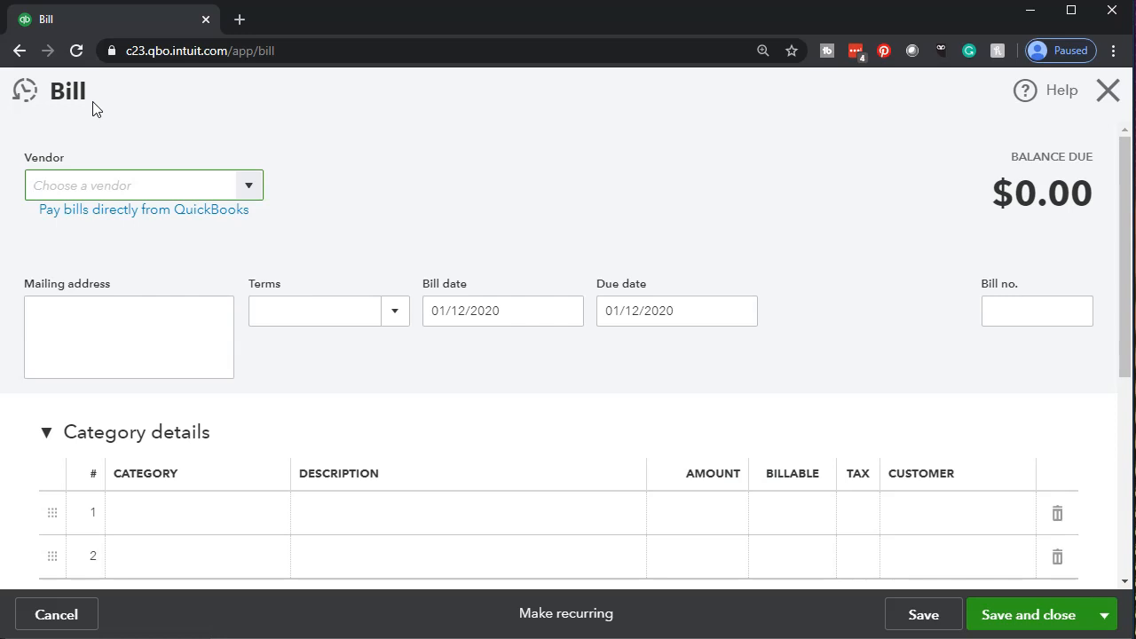
Choose Bob's Burger Joint as the bill's vendor and set the payment terms to Net 30.
{"action": "left_click", "coordinate": [246, 188]}
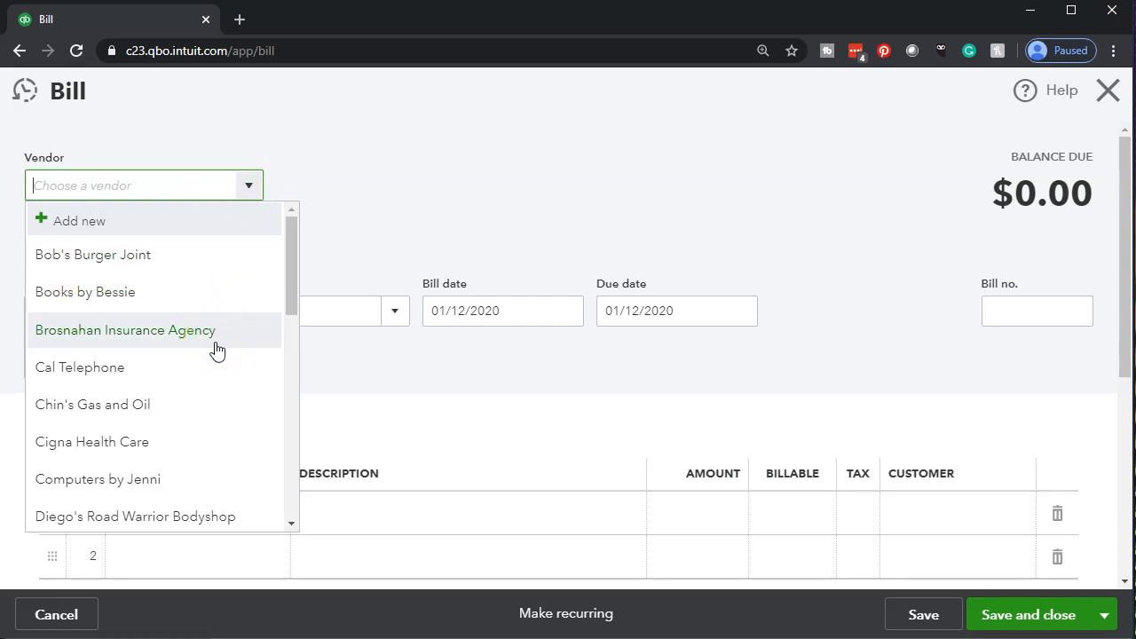
{"action": "left_click", "coordinate": [190, 259]}
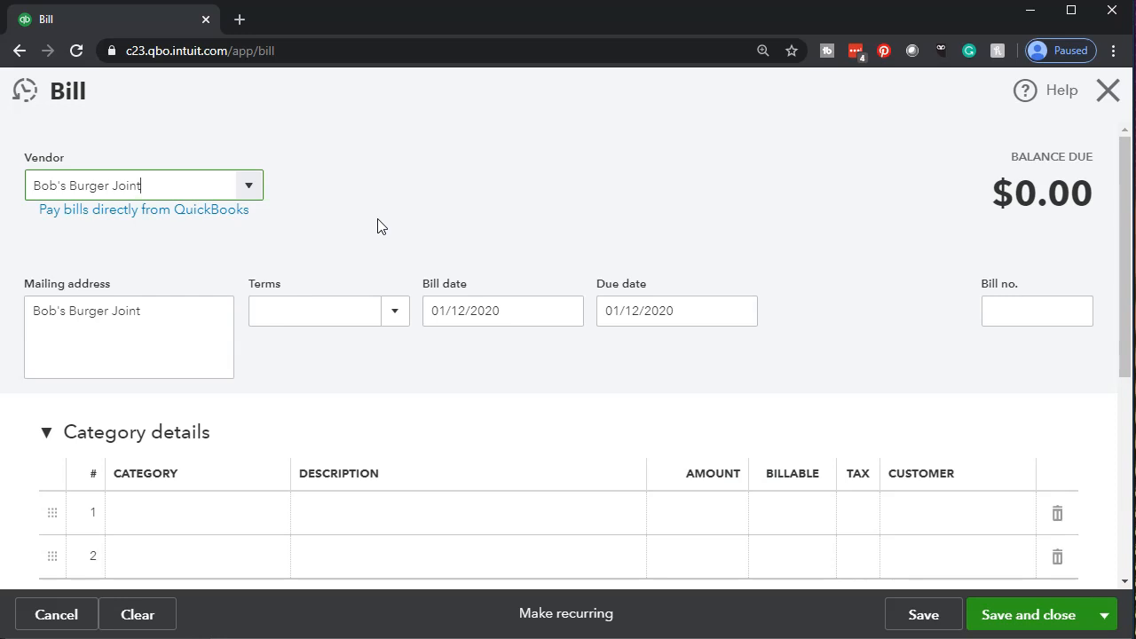
{"action": "key", "text": "Tab"}
{"action": "key", "text": "Tab"}
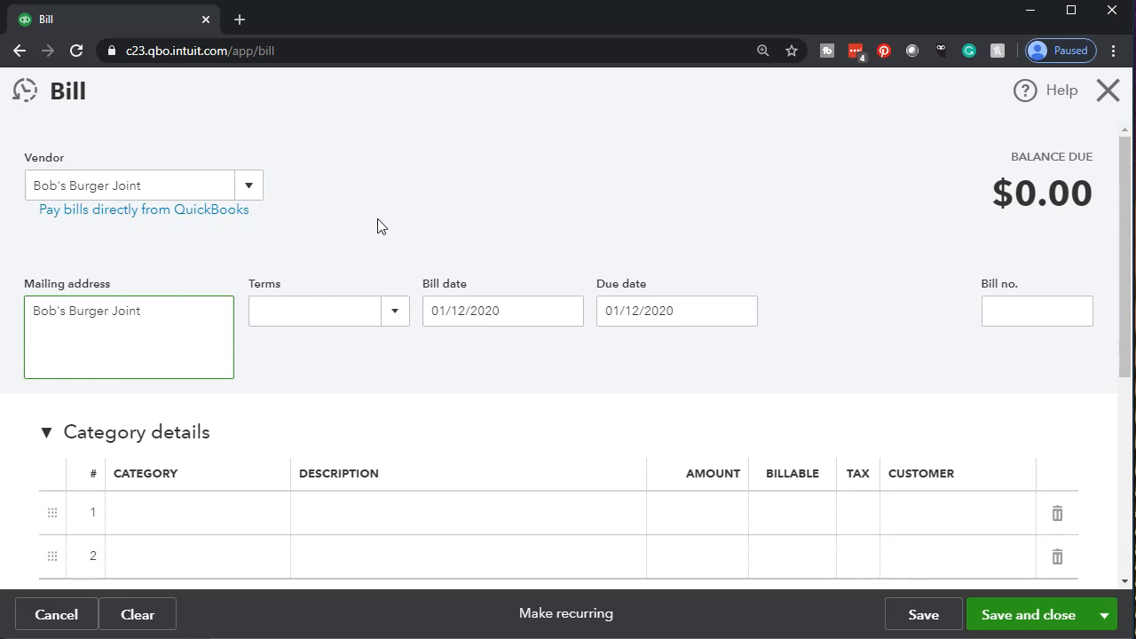
{"action": "left_click", "coordinate": [61, 350]}
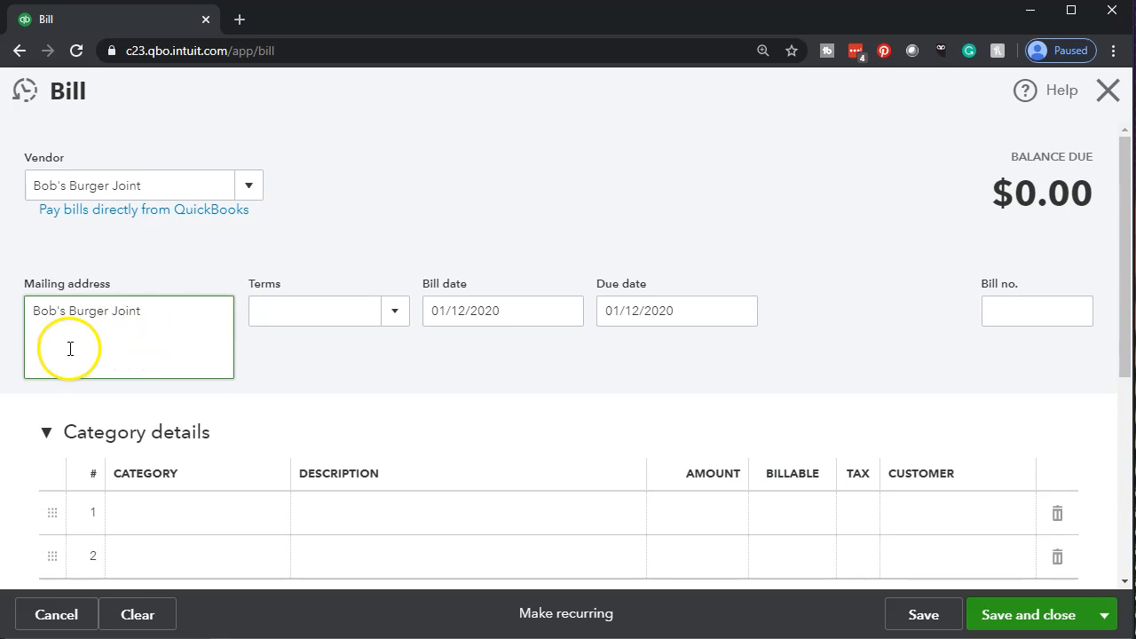
{"action": "left_click", "coordinate": [182, 312]}
{"action": "left_click", "coordinate": [401, 316]}
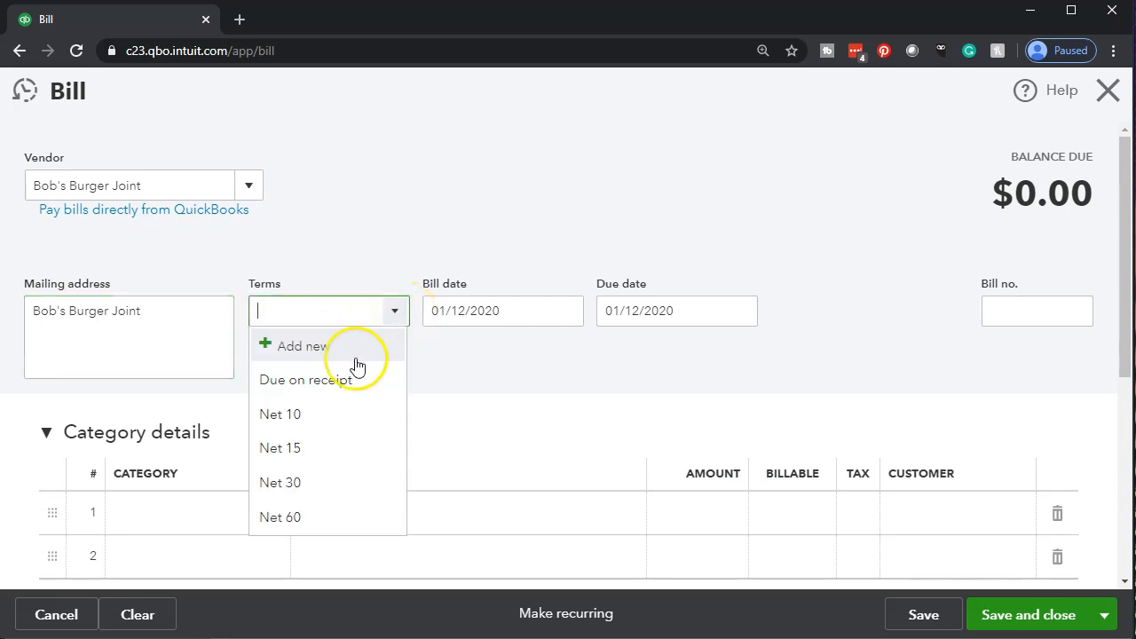
{"action": "left_click", "coordinate": [310, 486]}
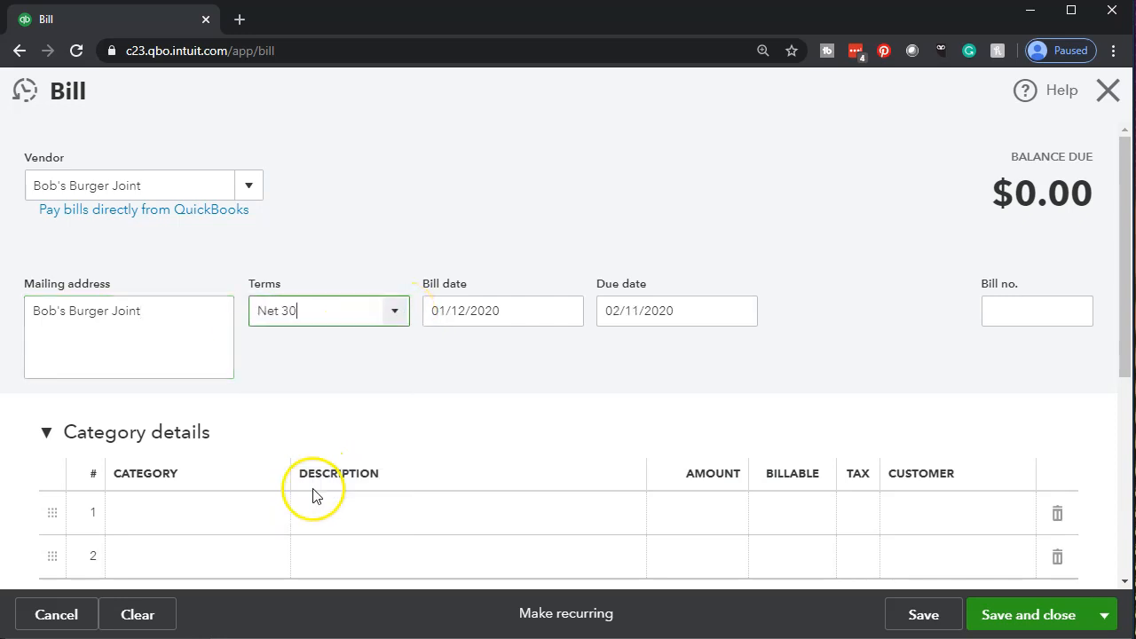
{"action": "left_click", "coordinate": [507, 317]}
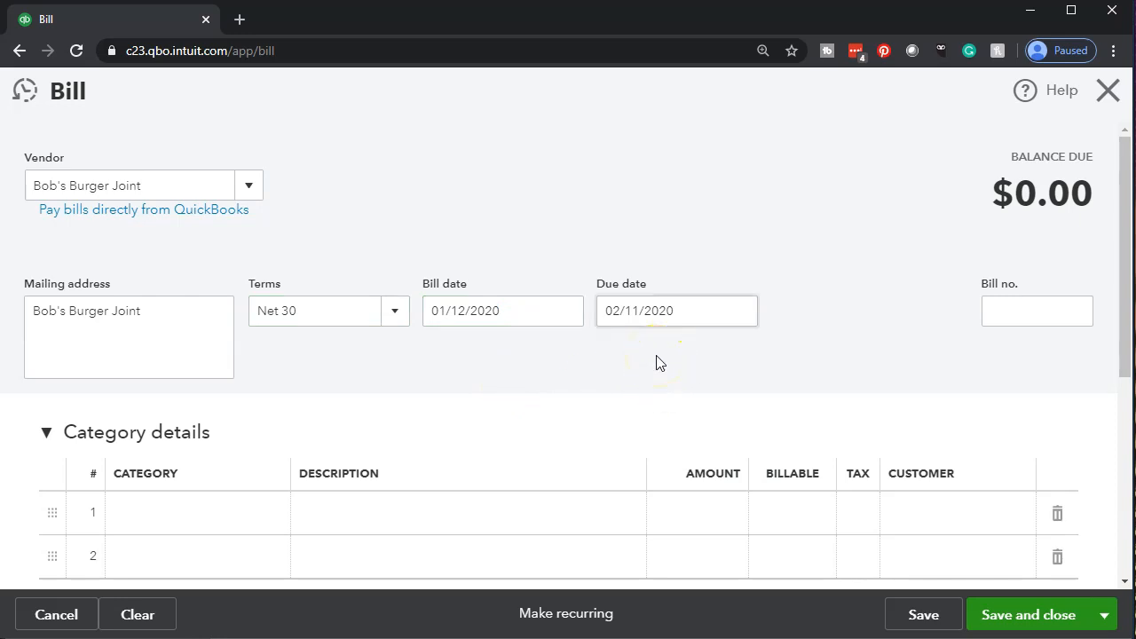
Fill the first category line with Meals and Entertainment and an amount of 150, leaving the description blank.
{"action": "scroll", "coordinate": [657, 362], "scroll_direction": "down", "scroll_amount": 2}
{"action": "scroll", "coordinate": [657, 362], "scroll_direction": "down", "scroll_amount": 1}
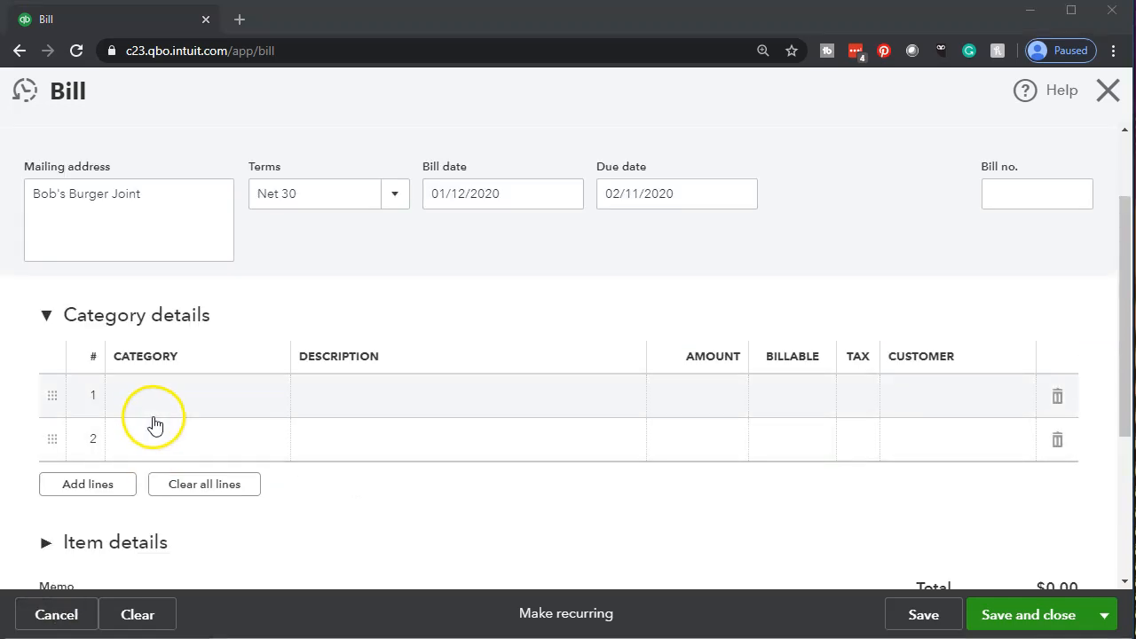
{"action": "left_click", "coordinate": [155, 402]}
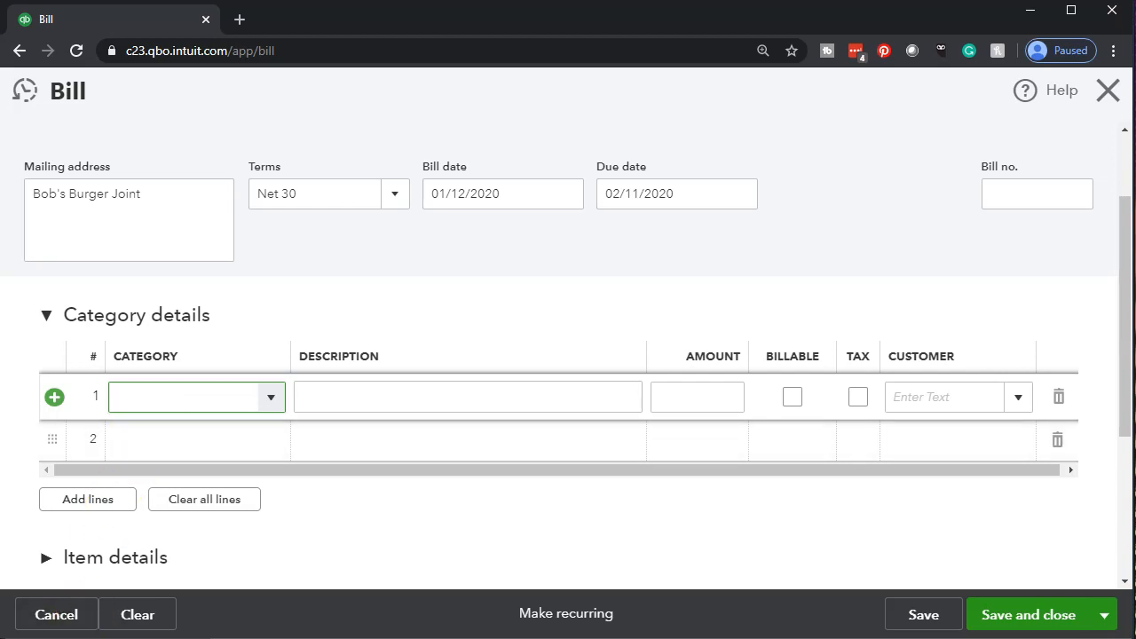
{"action": "left_click", "coordinate": [271, 399]}
{"action": "scroll", "coordinate": [309, 291], "scroll_direction": "up", "scroll_amount": 1}
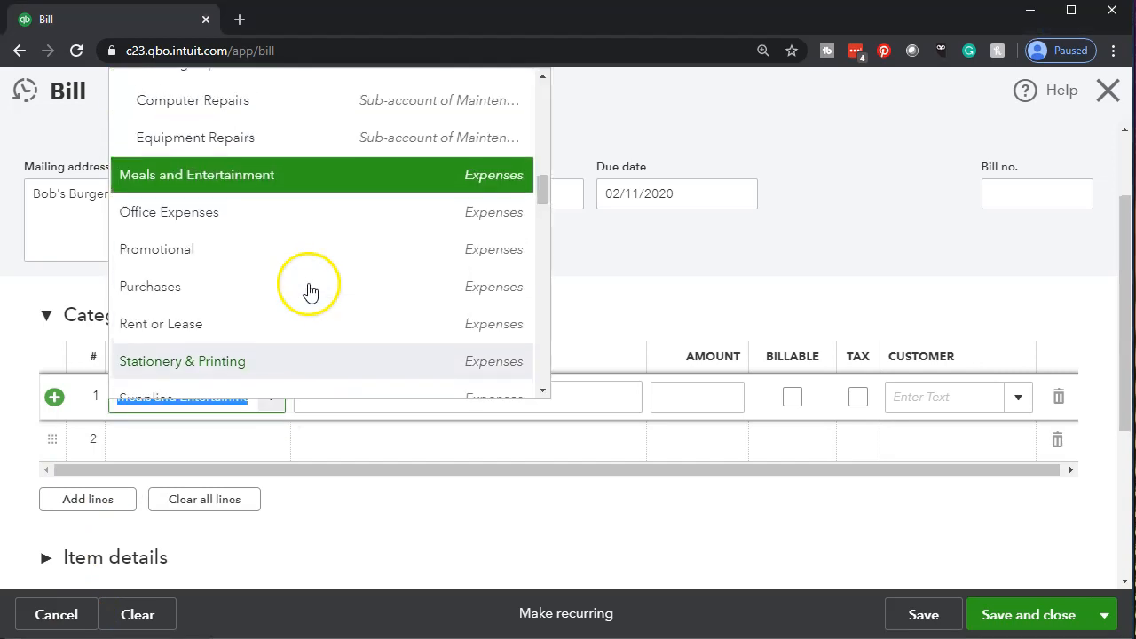
{"action": "left_click", "coordinate": [334, 176]}
{"action": "left_click", "coordinate": [360, 392]}
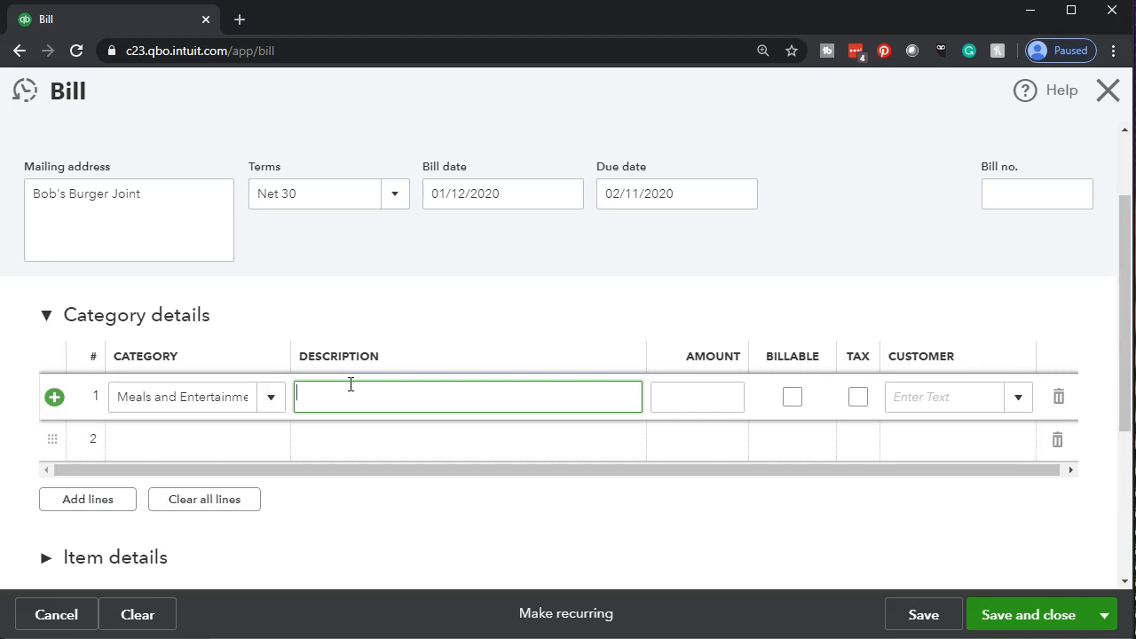
{"action": "key", "text": "Tab"}
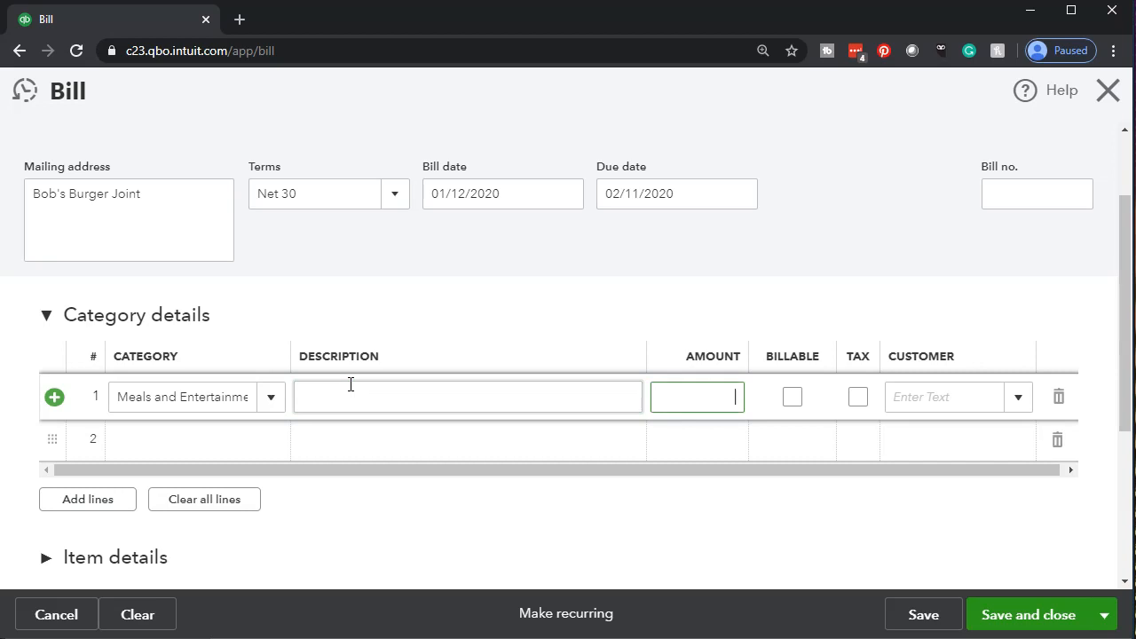
{"action": "type", "text": "150"}
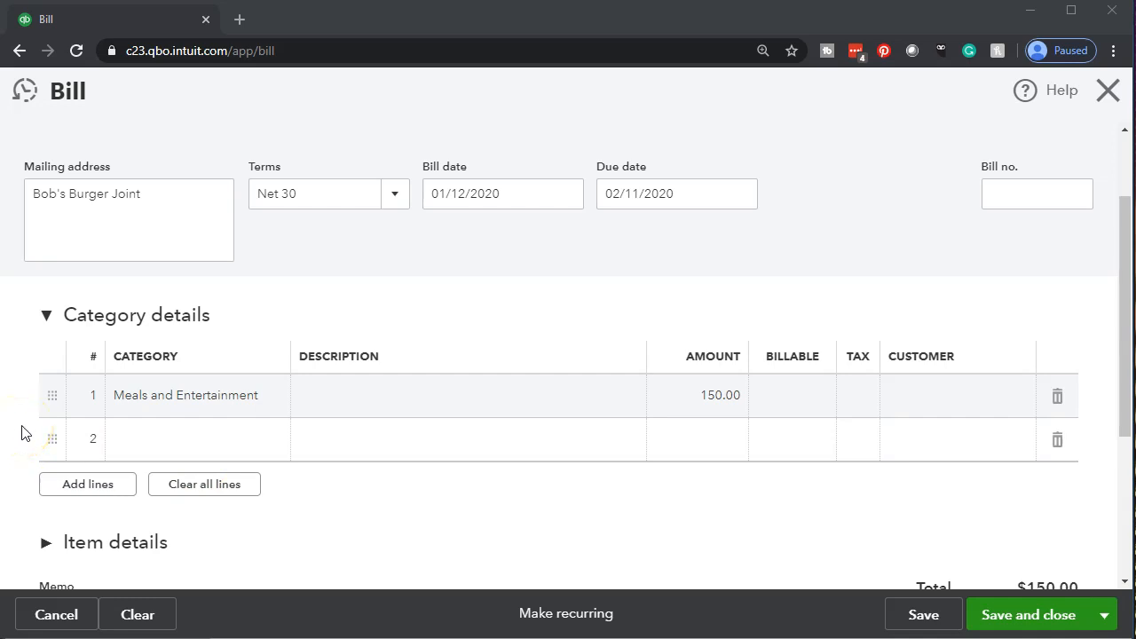
Expand the bill's Item details section to examine its product and service columns, and collapse it again.
{"action": "scroll", "coordinate": [21, 433], "scroll_direction": "down", "scroll_amount": 2}
{"action": "left_click", "coordinate": [88, 389]}
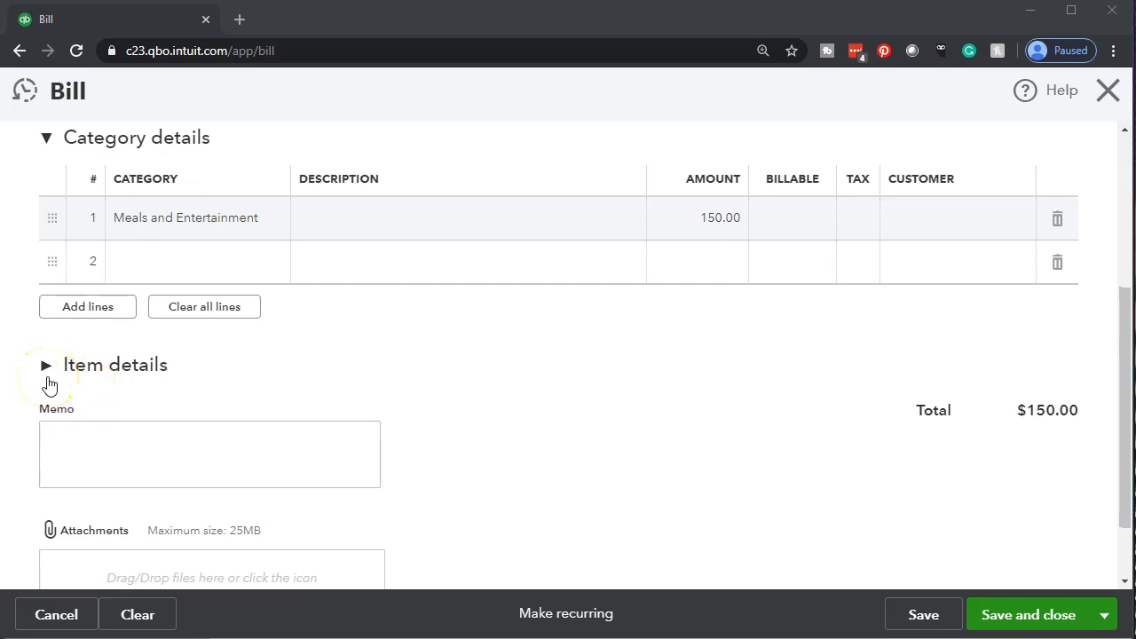
{"action": "left_click", "coordinate": [45, 381]}
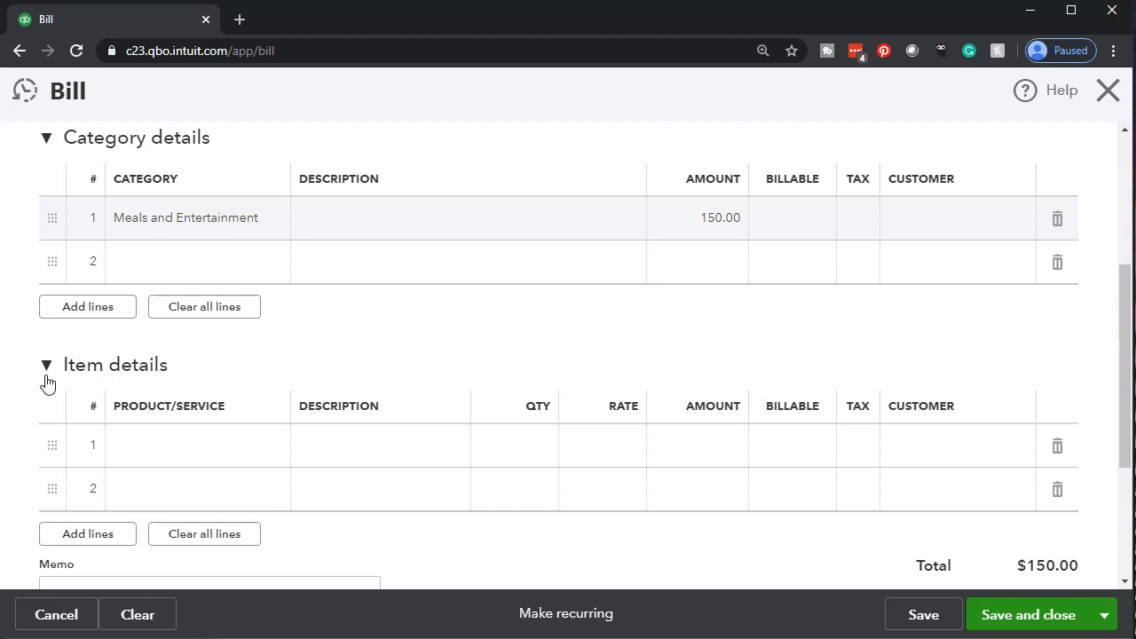
{"action": "left_click", "coordinate": [46, 376]}
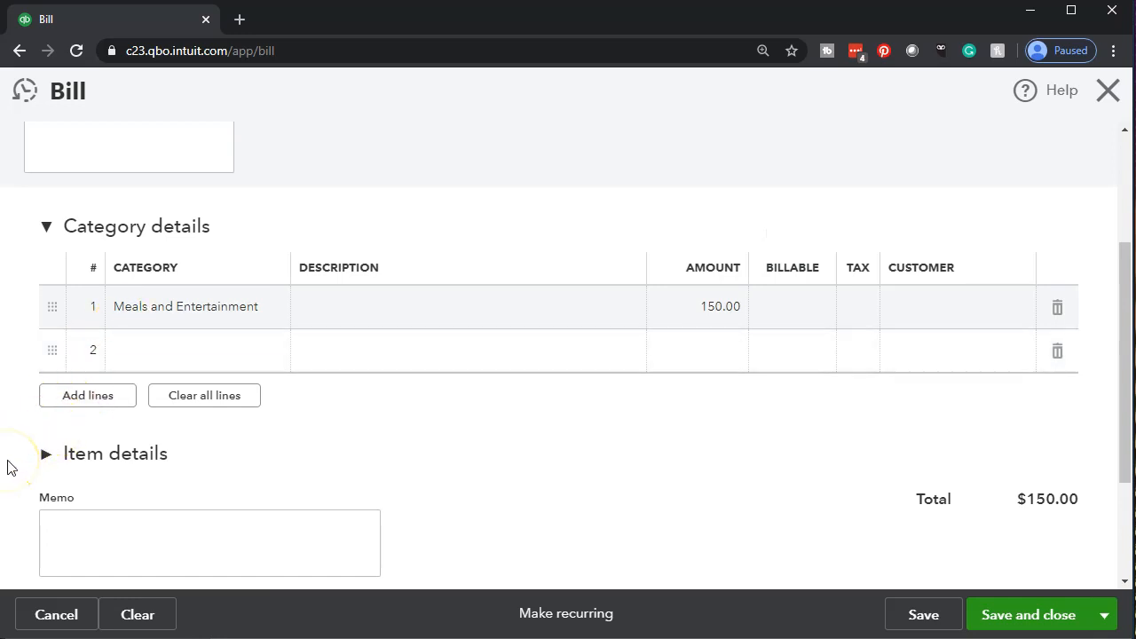
Save the Bob's Burger Joint bill and start another new bill.
{"action": "scroll", "coordinate": [8, 468], "scroll_direction": "up", "scroll_amount": 3}
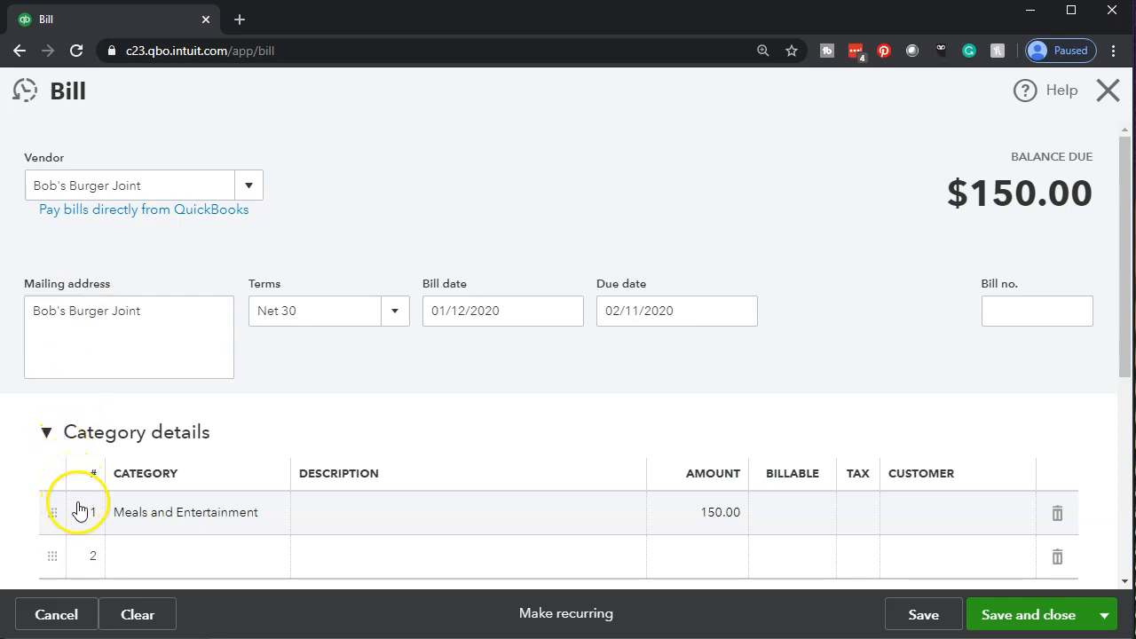
{"action": "left_click", "coordinate": [1104, 613]}
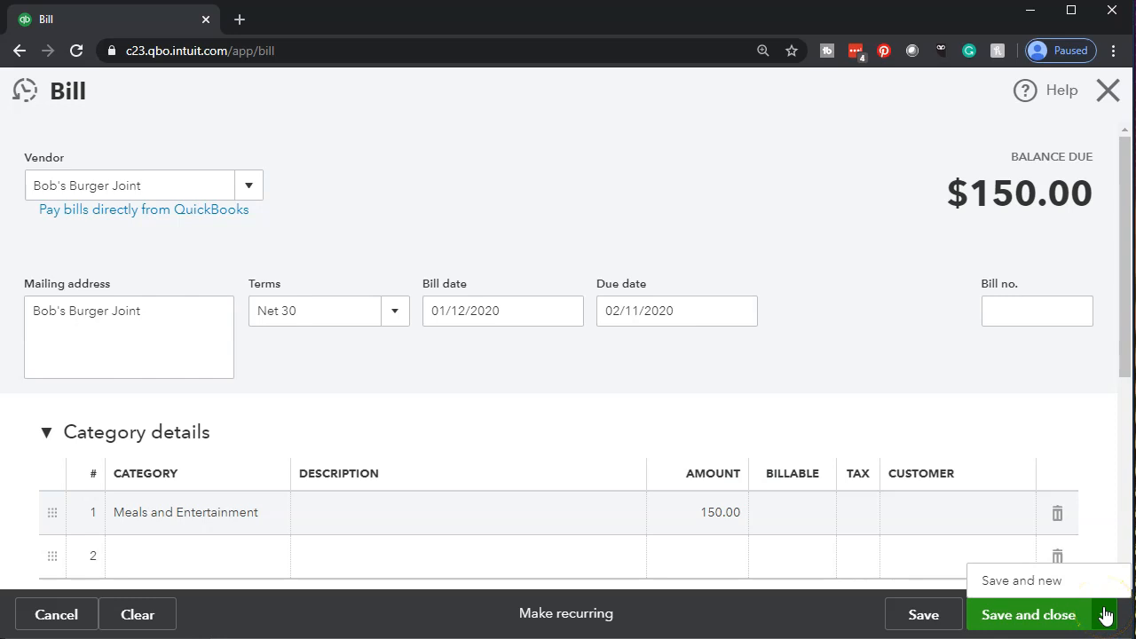
{"action": "left_click", "coordinate": [1020, 581]}
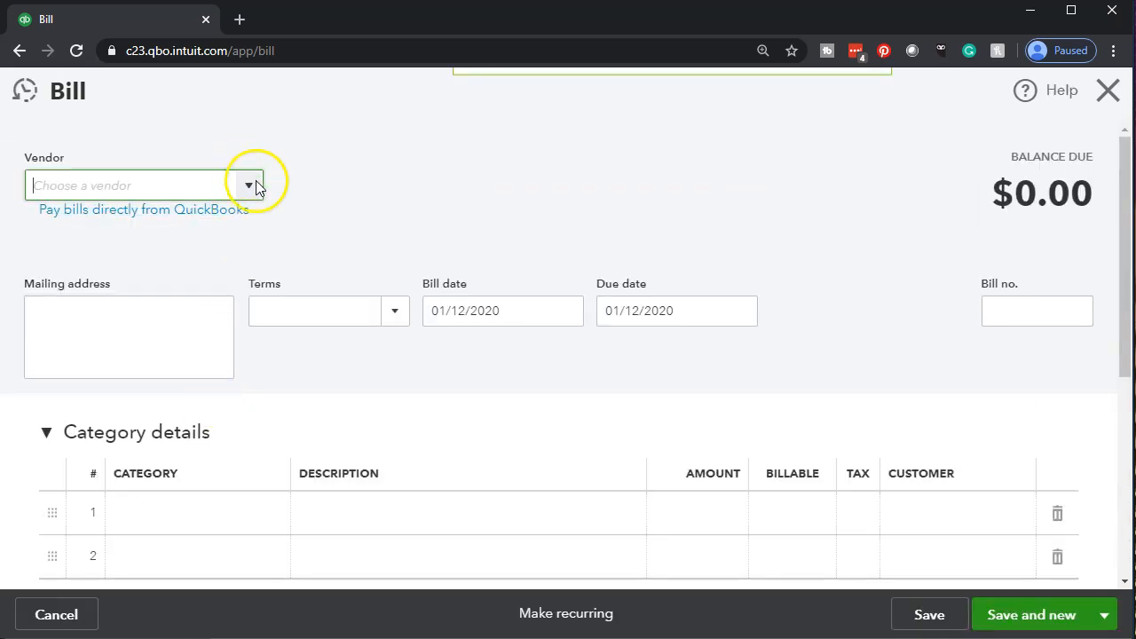
Select Cal Telephone as the vendor of the new bill and review its prefilled details.
{"action": "left_click", "coordinate": [251, 188]}
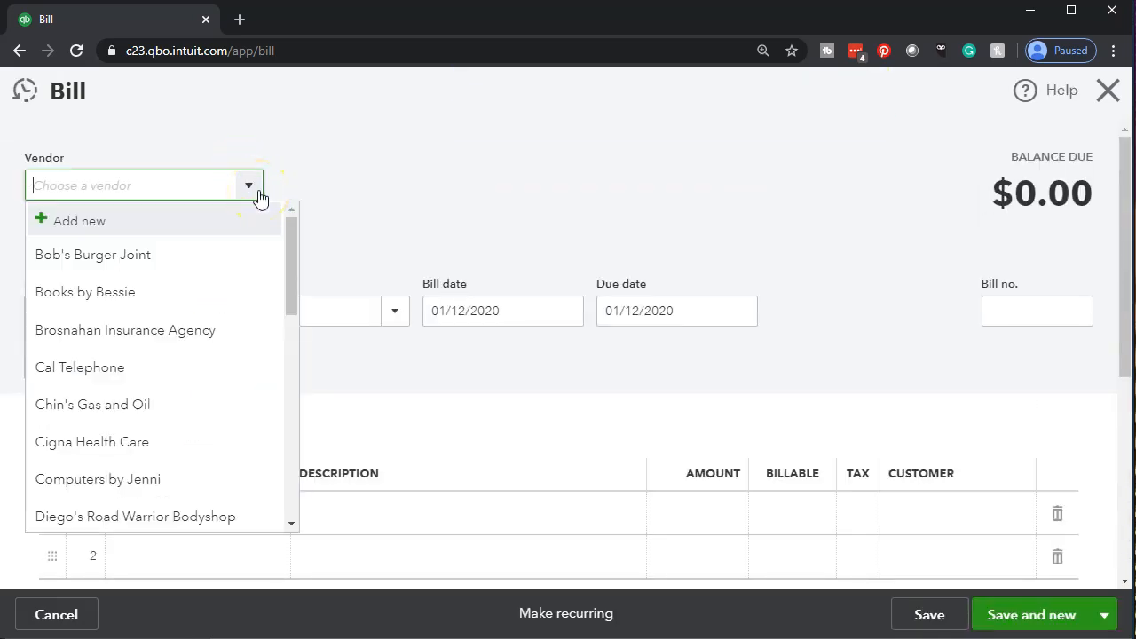
{"action": "left_click", "coordinate": [177, 377]}
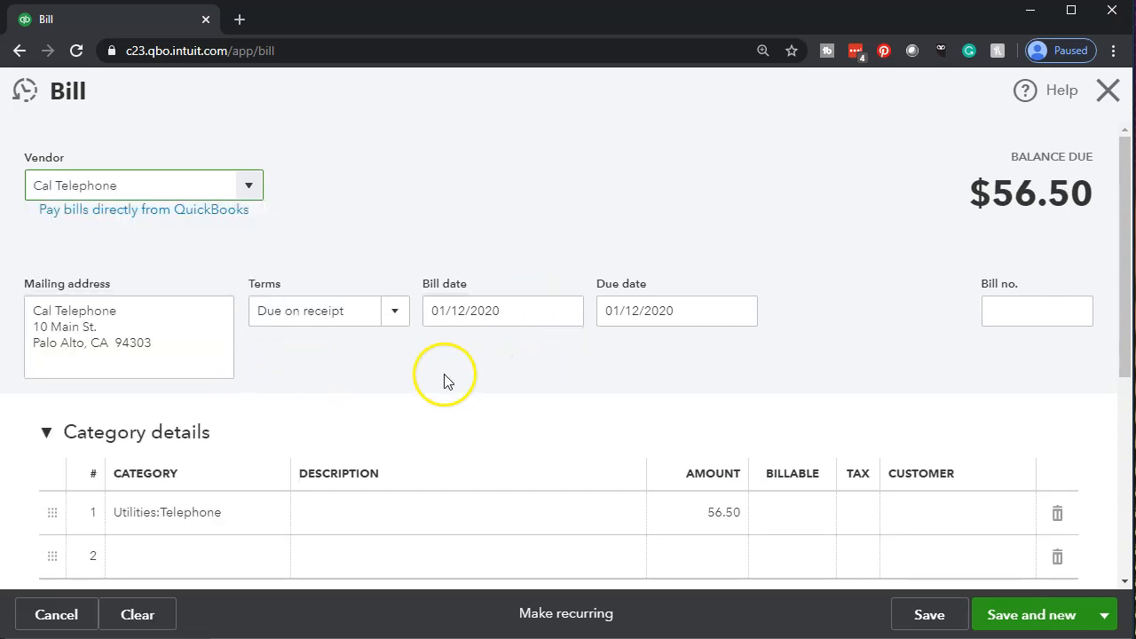
{"action": "scroll", "coordinate": [444, 381], "scroll_direction": "down", "scroll_amount": 2}
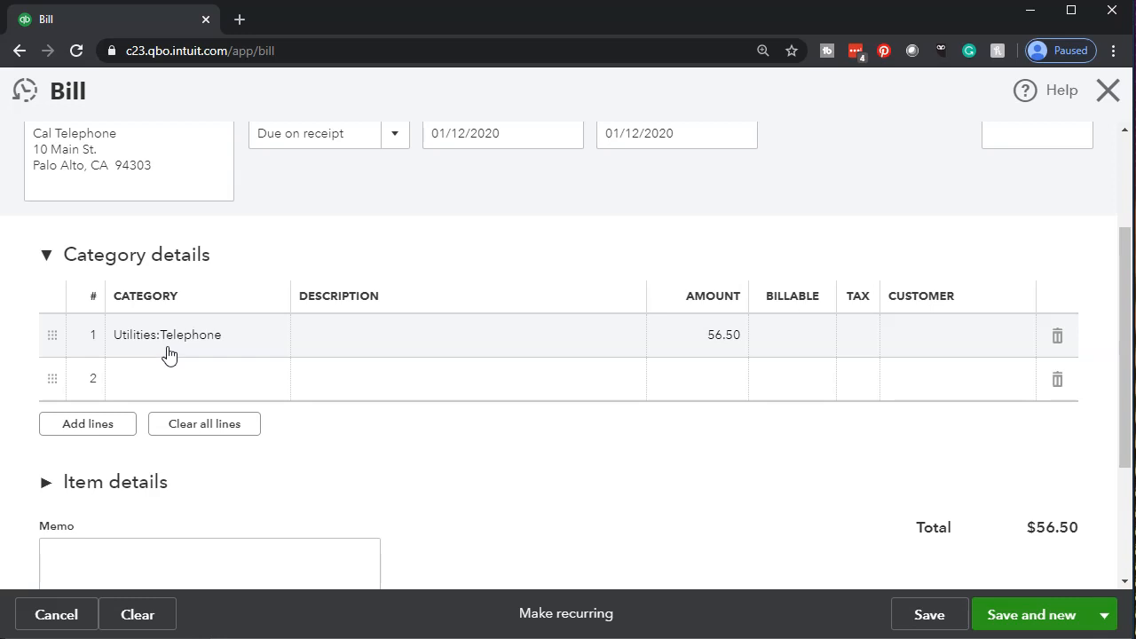
{"action": "scroll", "coordinate": [168, 354], "scroll_direction": "up", "scroll_amount": 2}
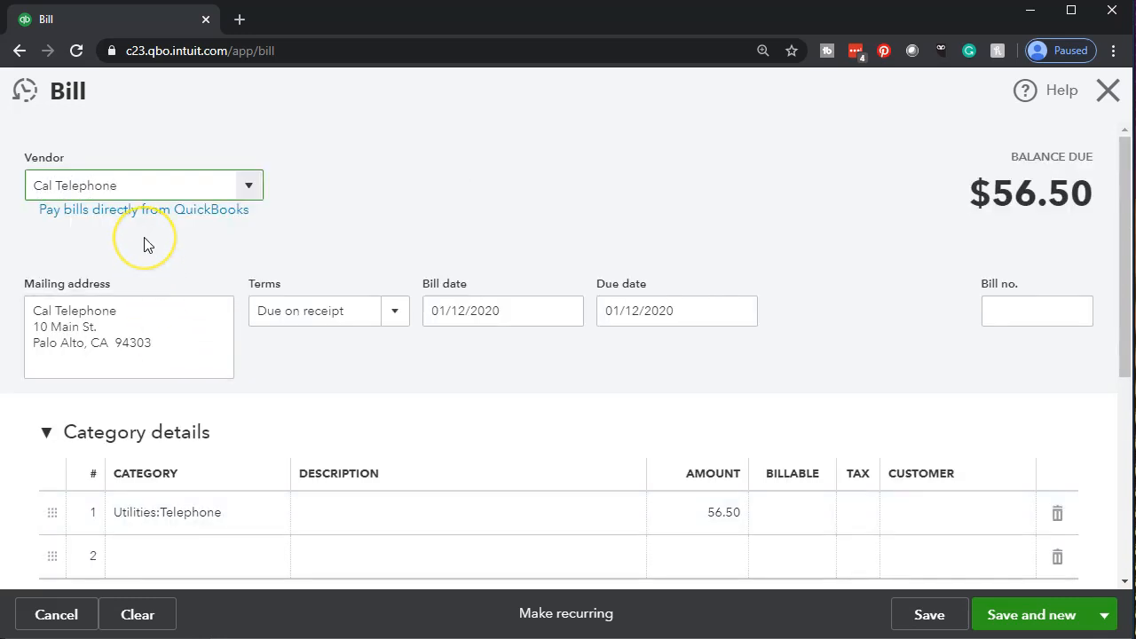
Set the amount of the Utilities:Telephone category line to 67.
{"action": "scroll", "coordinate": [148, 245], "scroll_direction": "down", "scroll_amount": 2}
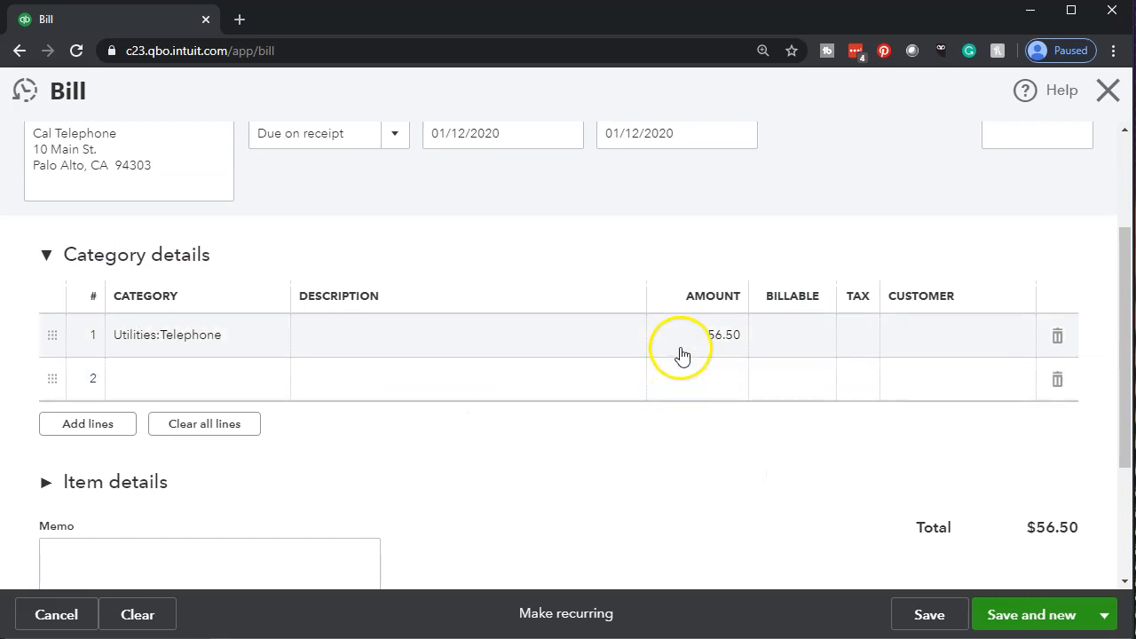
{"action": "left_click", "coordinate": [702, 344]}
{"action": "type", "text": "67"}
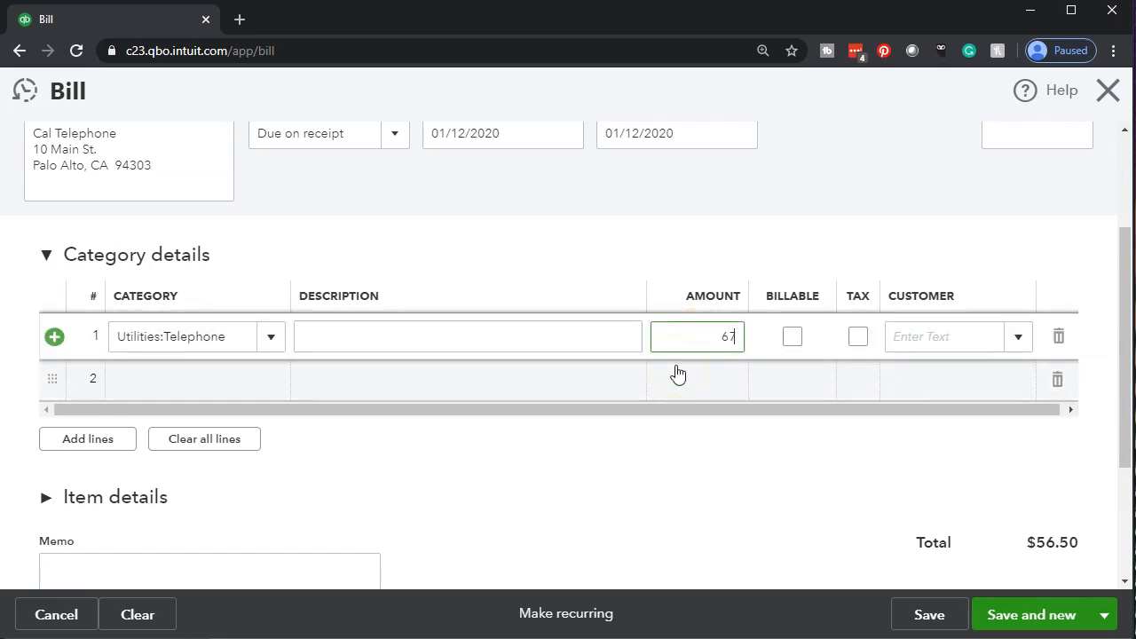
{"action": "left_click", "coordinate": [657, 458]}
{"action": "left_click", "coordinate": [645, 459]}
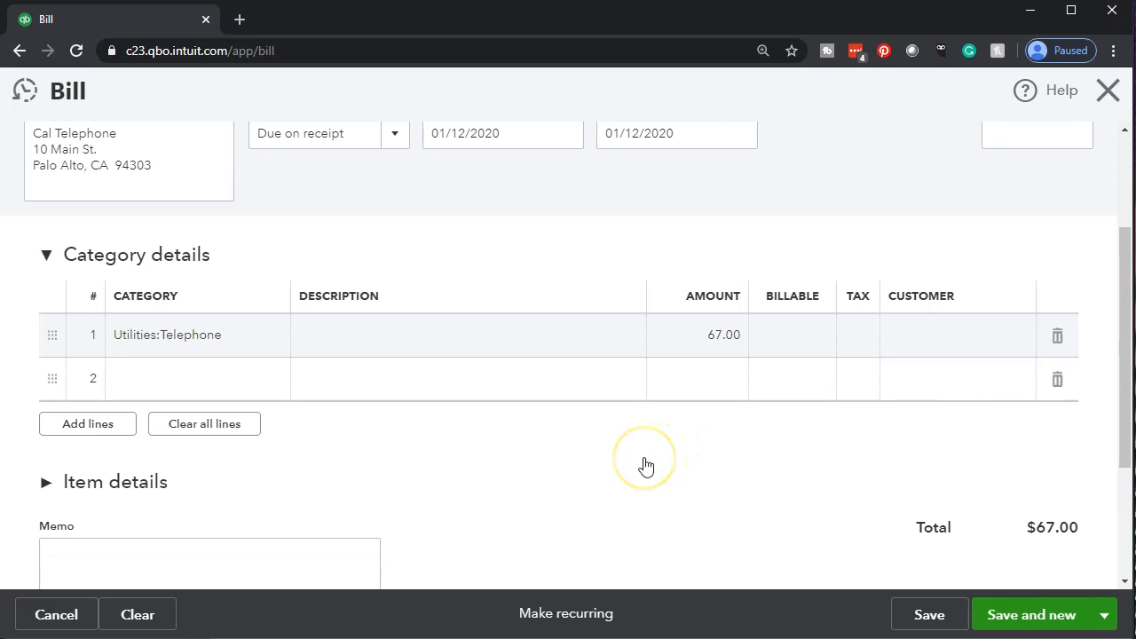
Review the Cal Telephone bill, save it and close the bill form.
{"action": "scroll", "coordinate": [645, 466], "scroll_direction": "up", "scroll_amount": 2}
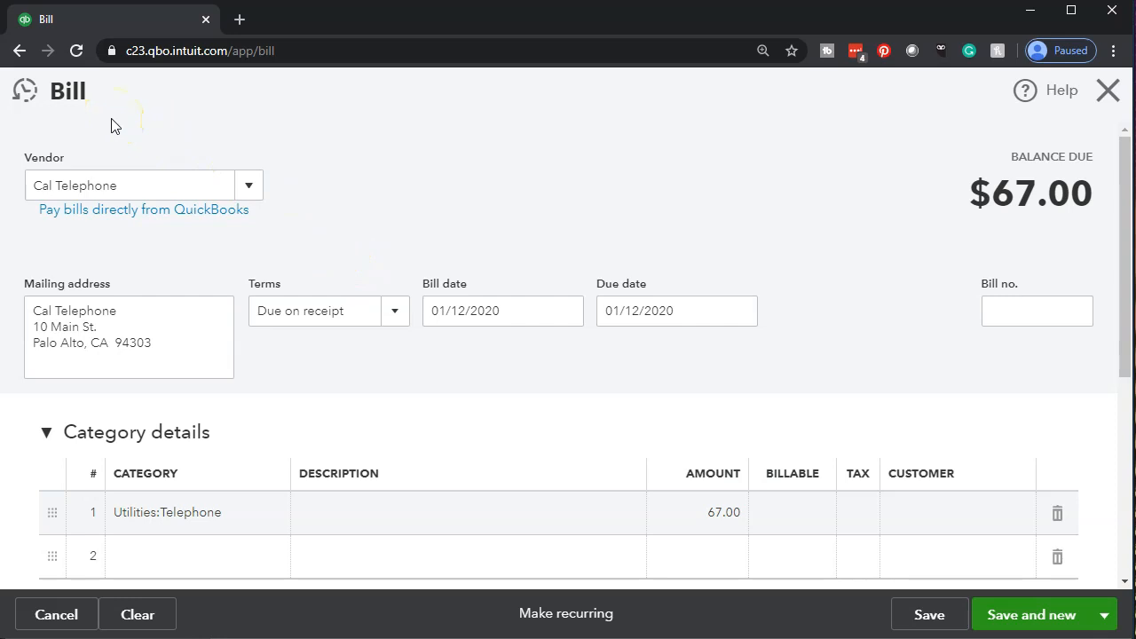
{"action": "scroll", "coordinate": [312, 525], "scroll_direction": "down", "scroll_amount": 2}
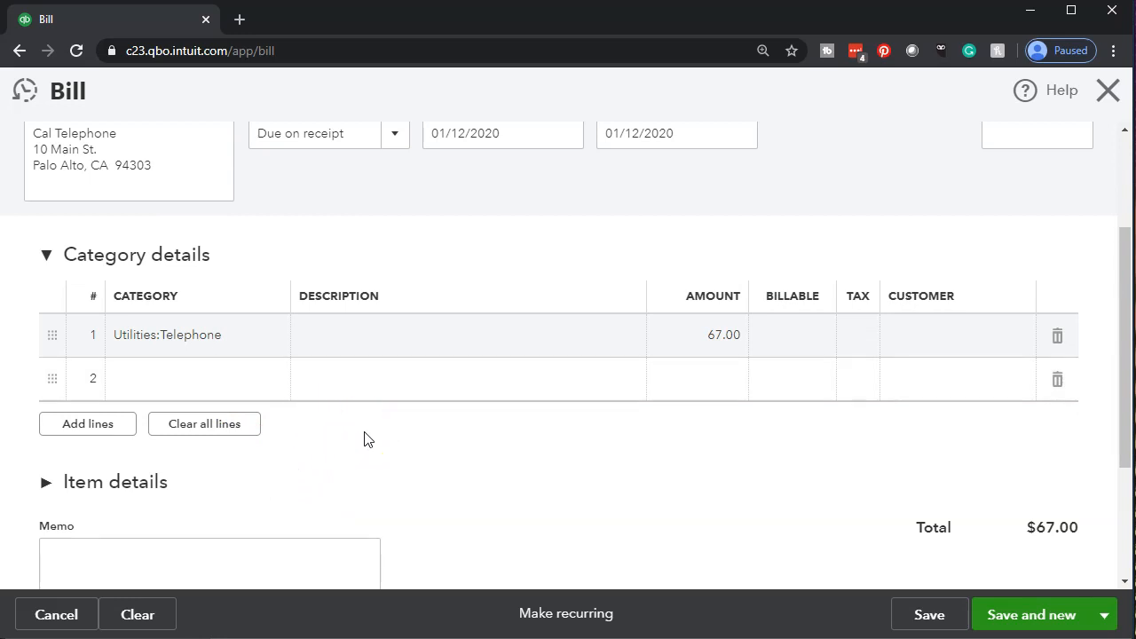
{"action": "scroll", "coordinate": [364, 440], "scroll_direction": "down", "scroll_amount": 1}
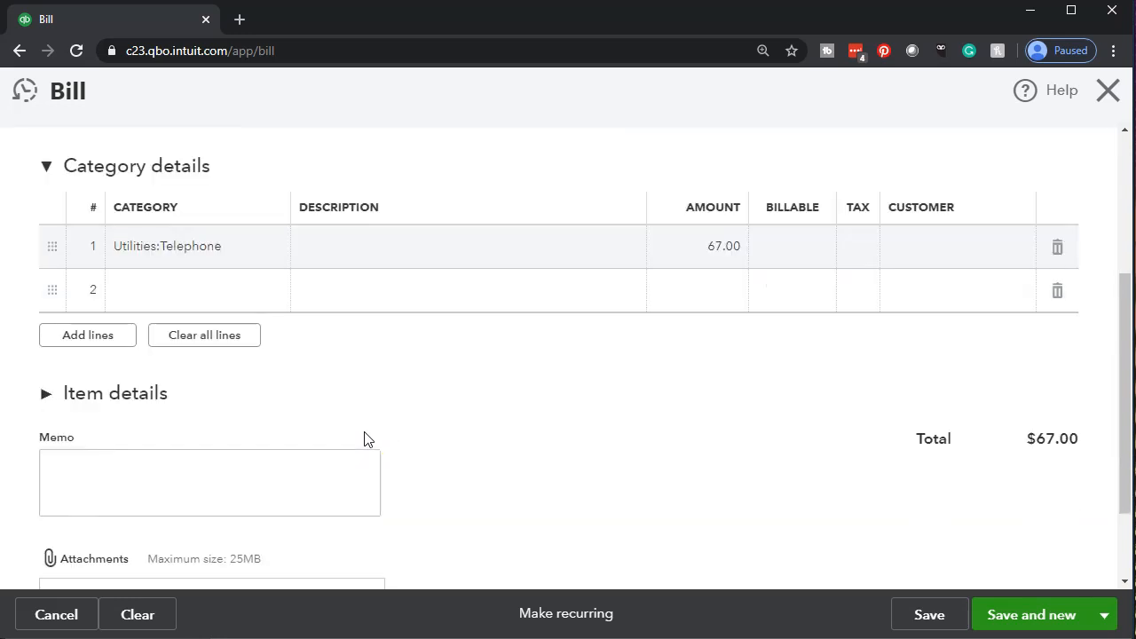
{"action": "left_click", "coordinate": [1107, 617]}
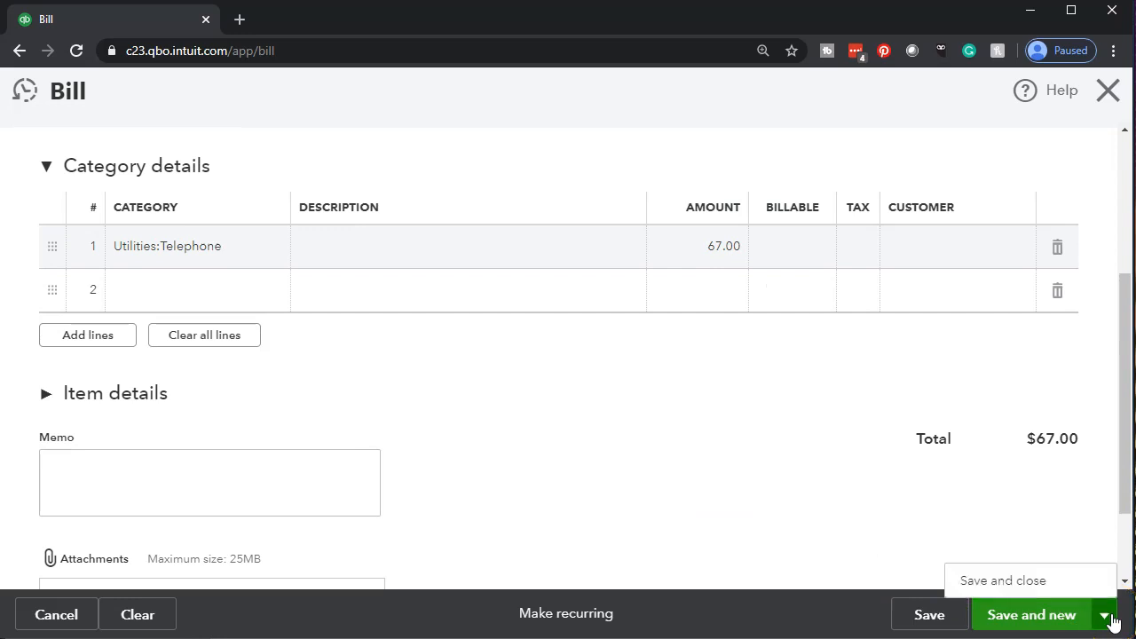
{"action": "left_click", "coordinate": [1033, 581]}
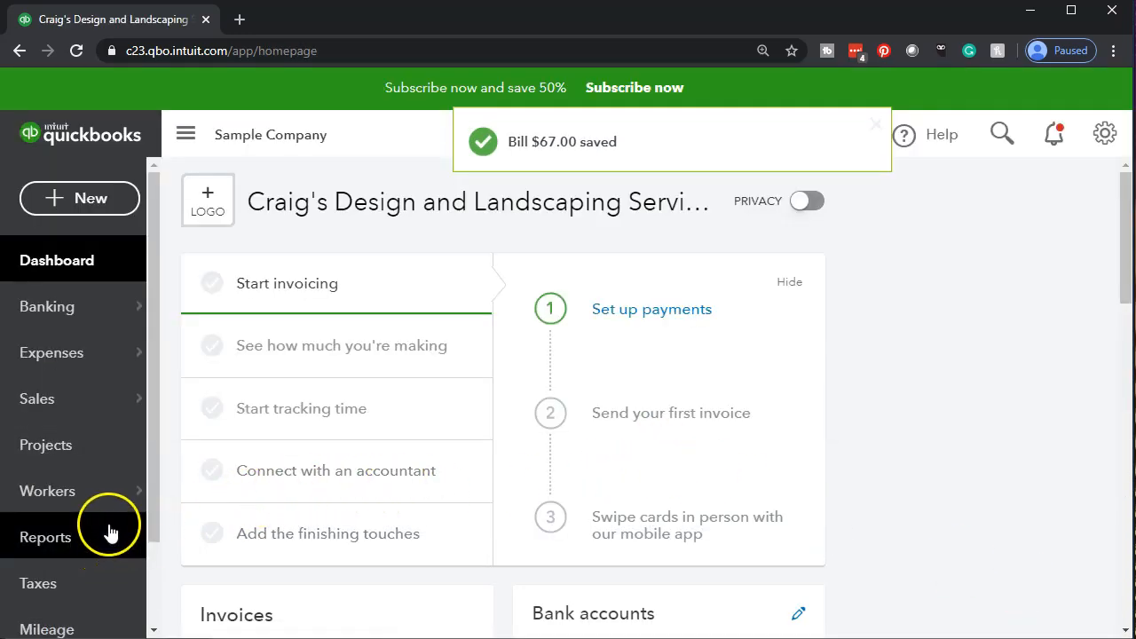
Open the Profit and Loss report and run it for 01/01/2020 to 12/31/2020.
{"action": "mouse_move", "coordinate": [101, 490]}
{"action": "left_click", "coordinate": [78, 538]}
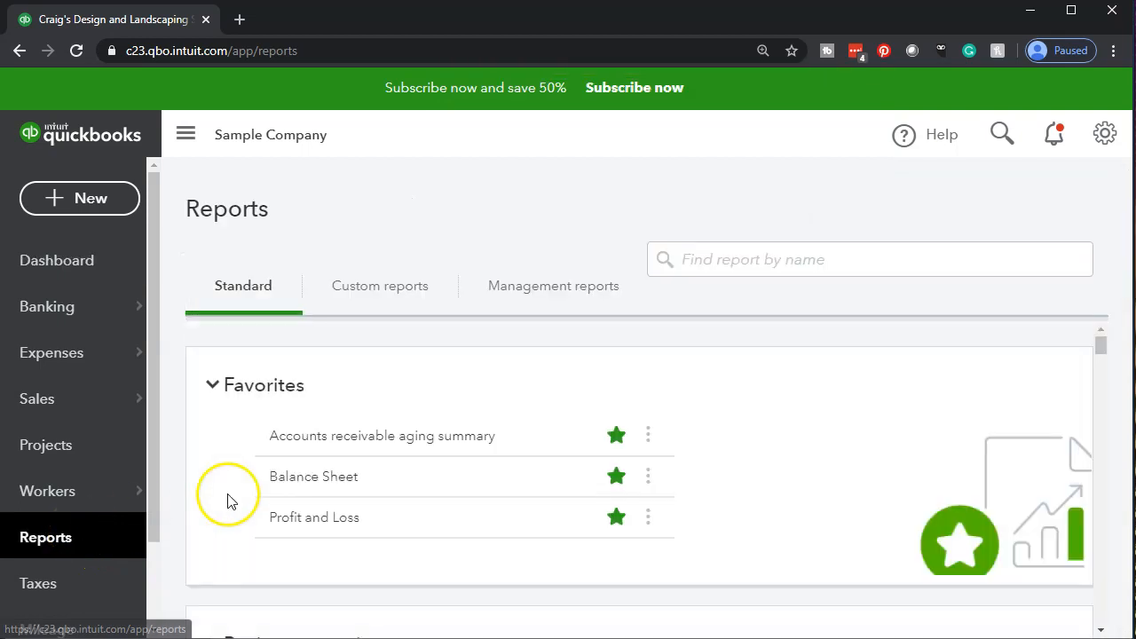
{"action": "left_click", "coordinate": [301, 522]}
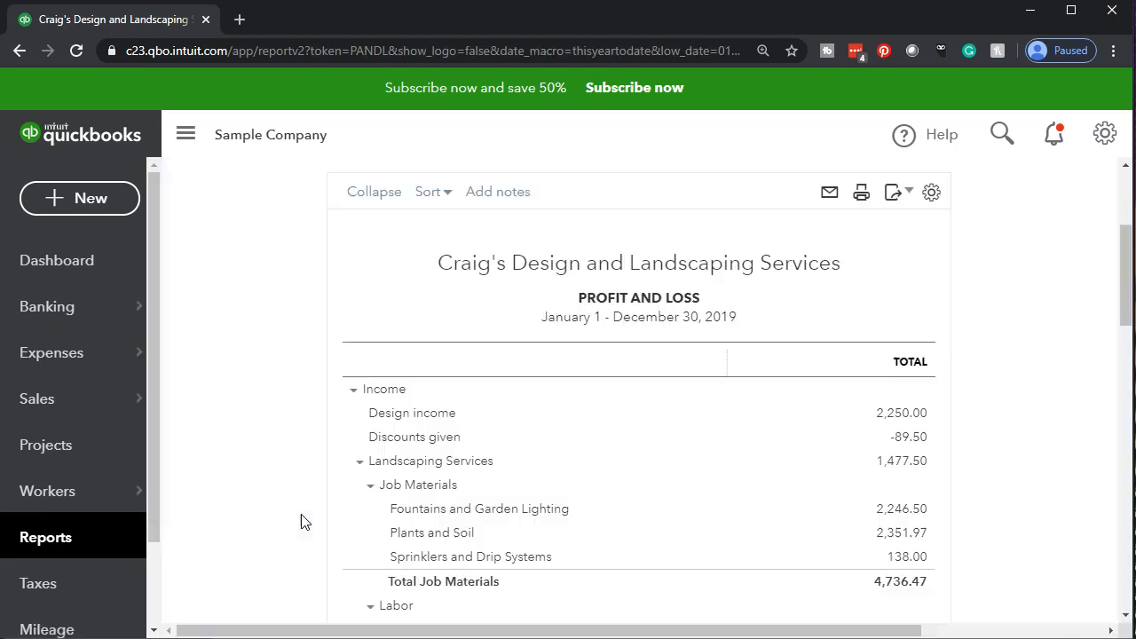
{"action": "left_click", "coordinate": [477, 283]}
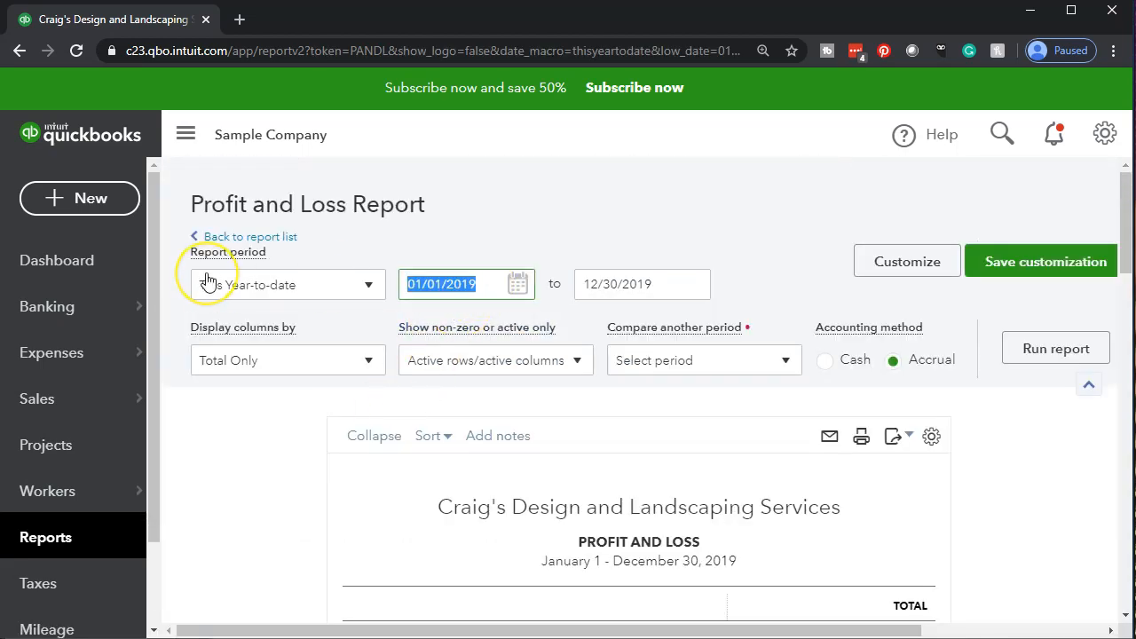
{"action": "type", "text": "01012020"}
{"action": "key", "text": "Tab"}
{"action": "type", "text": "12/31/2020"}
{"action": "key", "text": "Tab"}
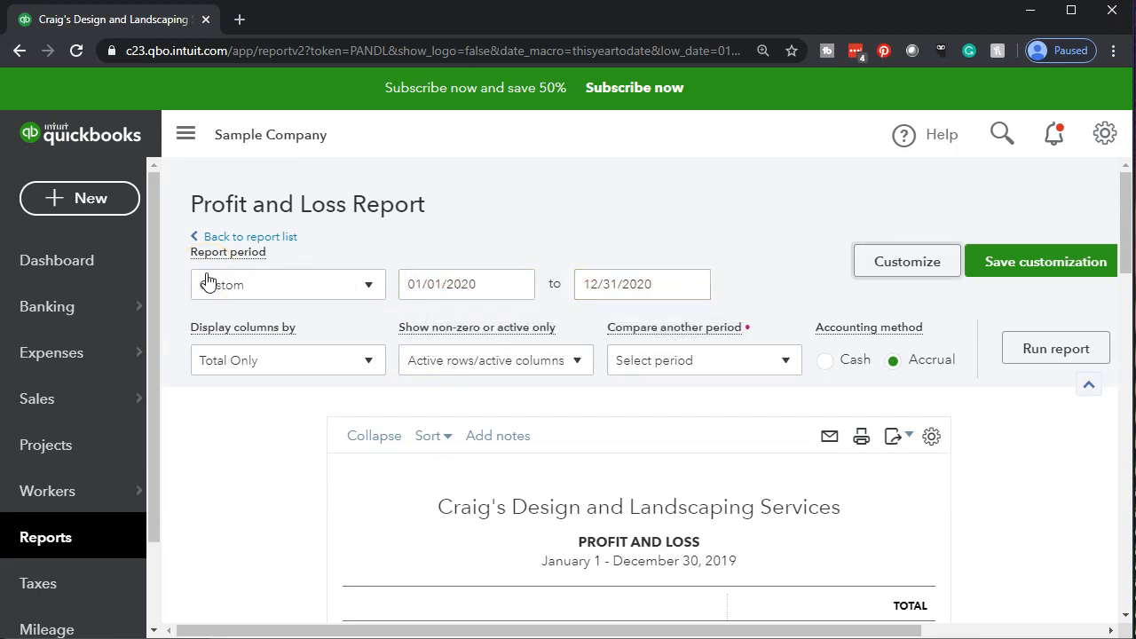
{"action": "left_click", "coordinate": [1015, 349]}
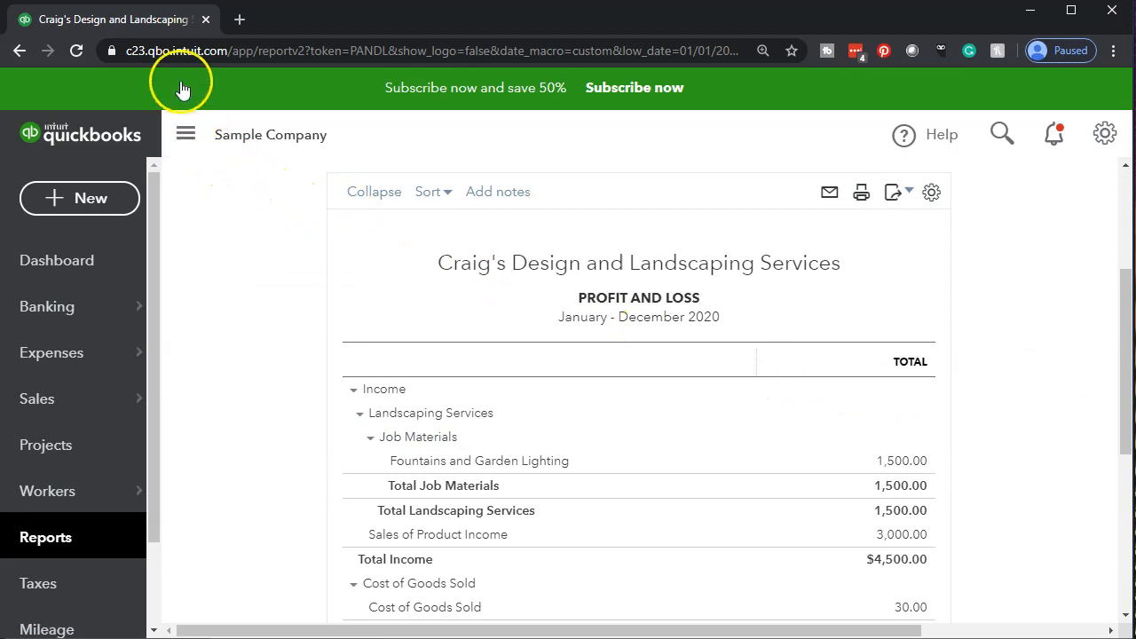
Duplicate the Profit and Loss report's browser tab and return to the original tab.
{"action": "right_click", "coordinate": [149, 20]}
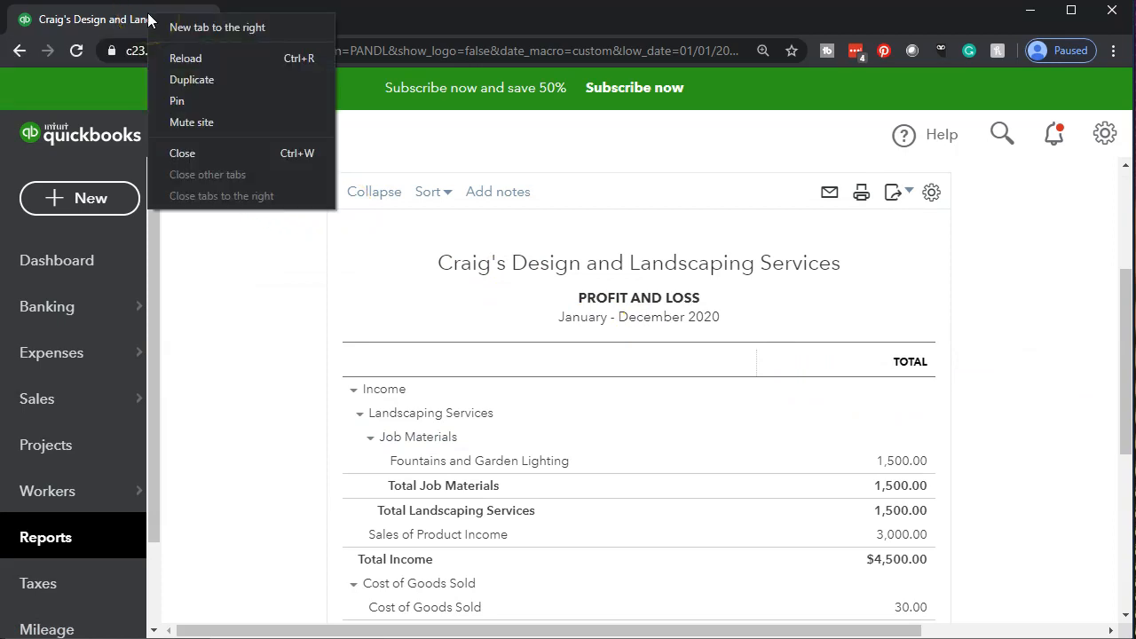
{"action": "left_click", "coordinate": [165, 84]}
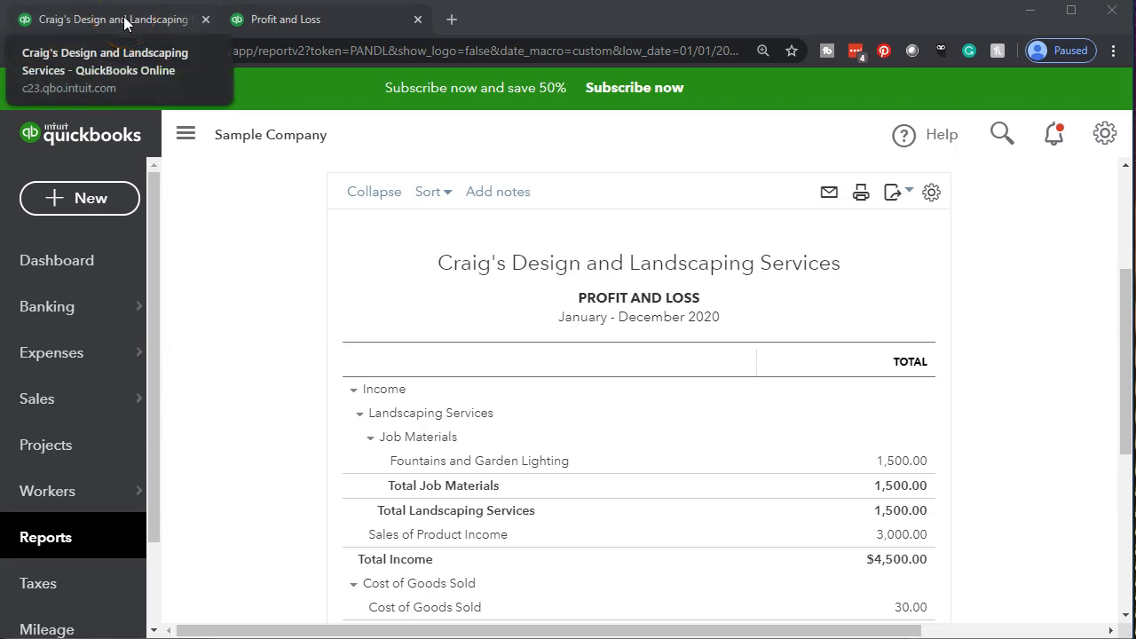
{"action": "left_click", "coordinate": [124, 21]}
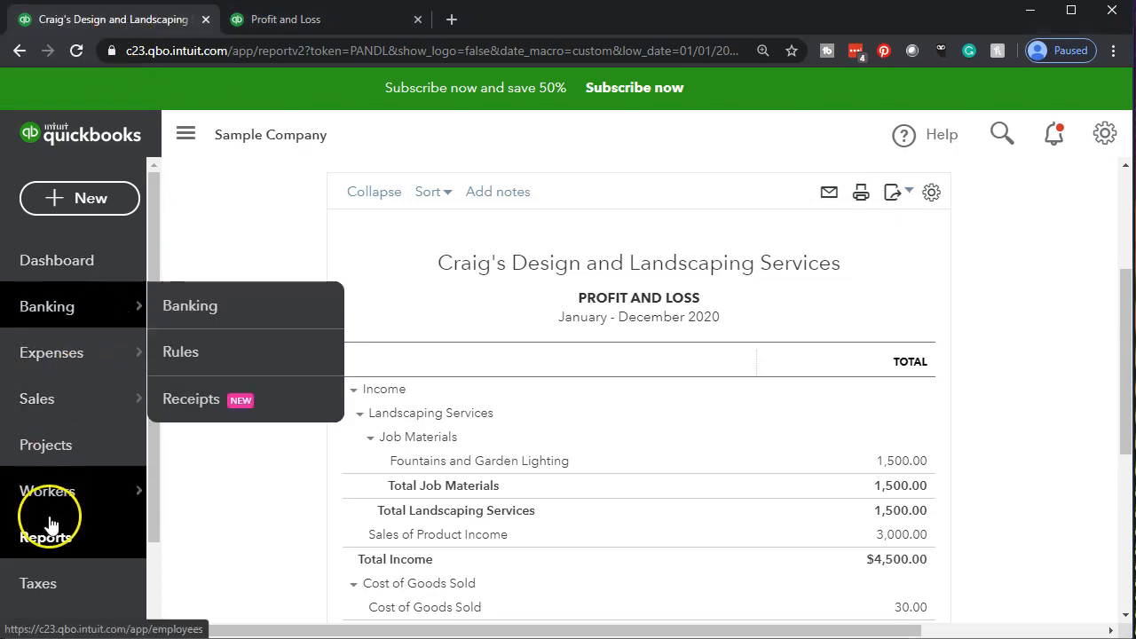
Open the Balance Sheet report and run it for 01/01/2020 to 12/31/2020.
{"action": "left_click", "coordinate": [50, 551]}
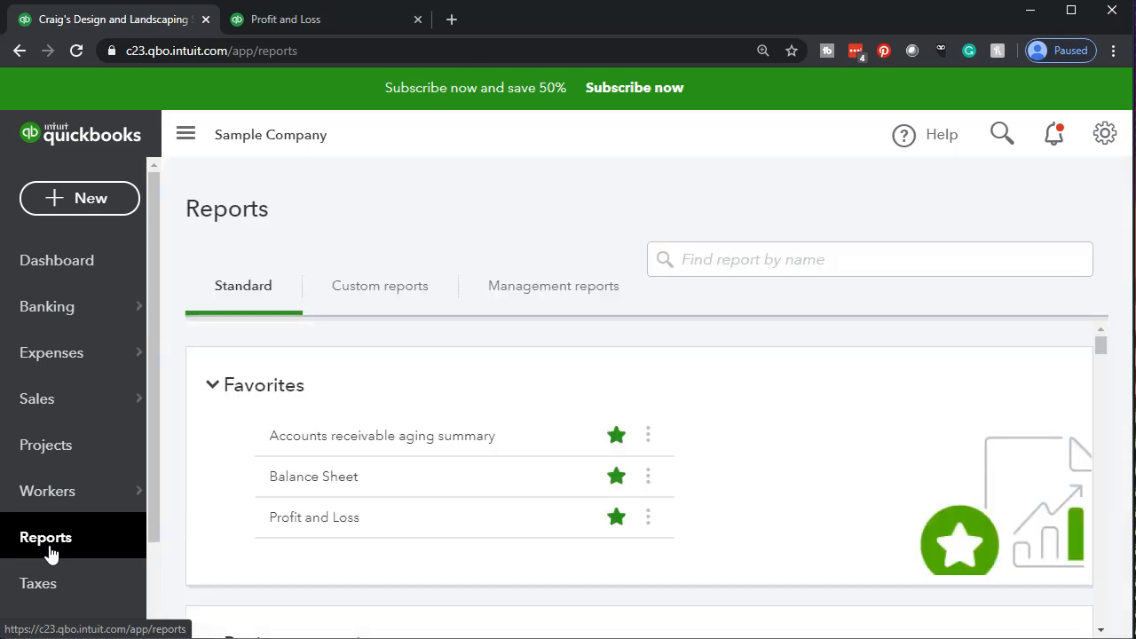
{"action": "left_click", "coordinate": [280, 484]}
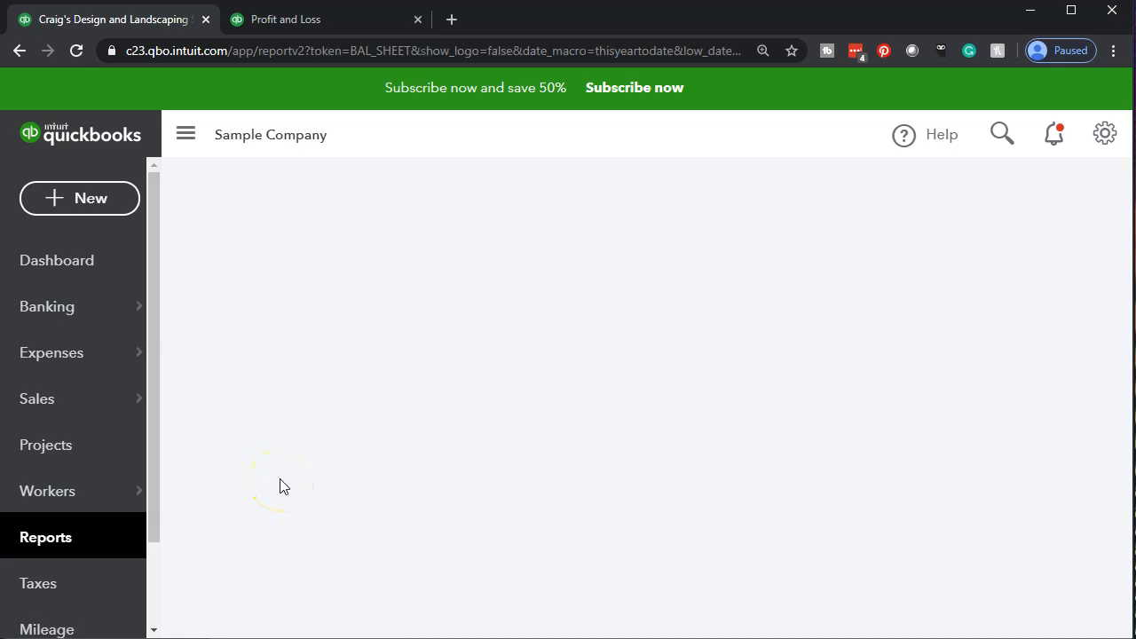
{"action": "left_click", "coordinate": [480, 284]}
{"action": "type", "text": "010120"}
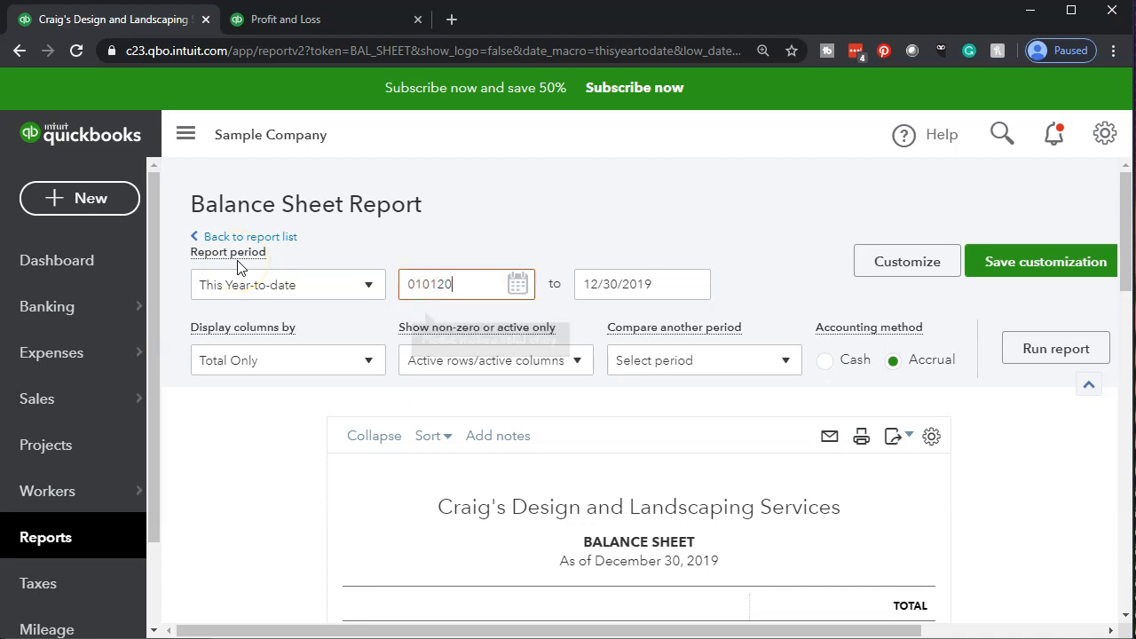
{"action": "key", "text": "Tab"}
{"action": "type", "text": "12/31/20"}
{"action": "key", "text": "Tab"}
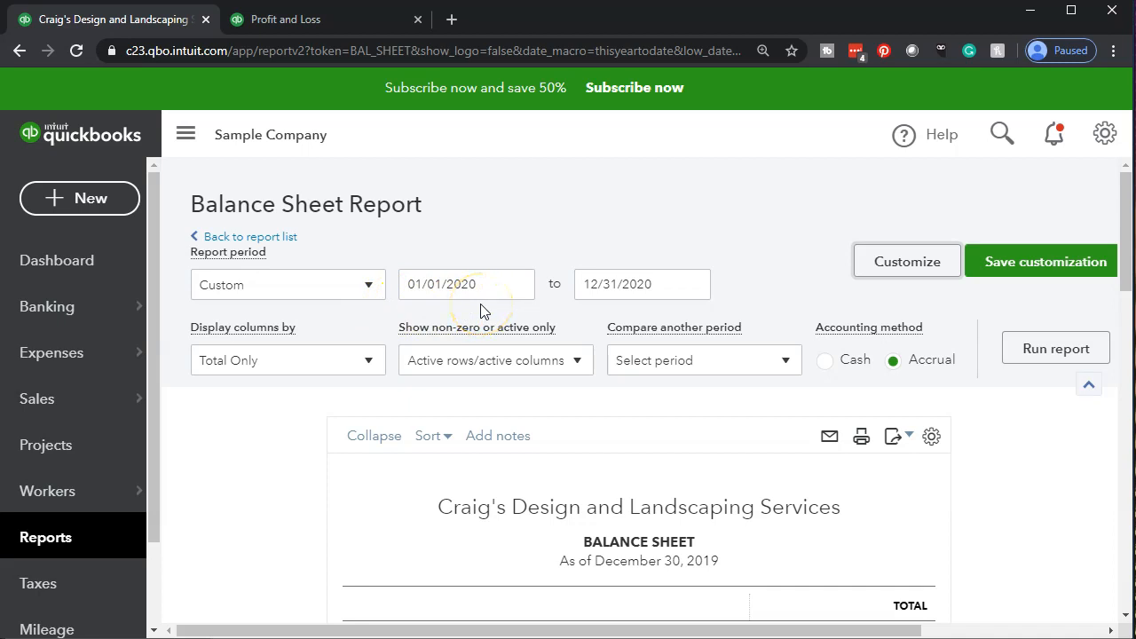
{"action": "left_click", "coordinate": [1028, 364]}
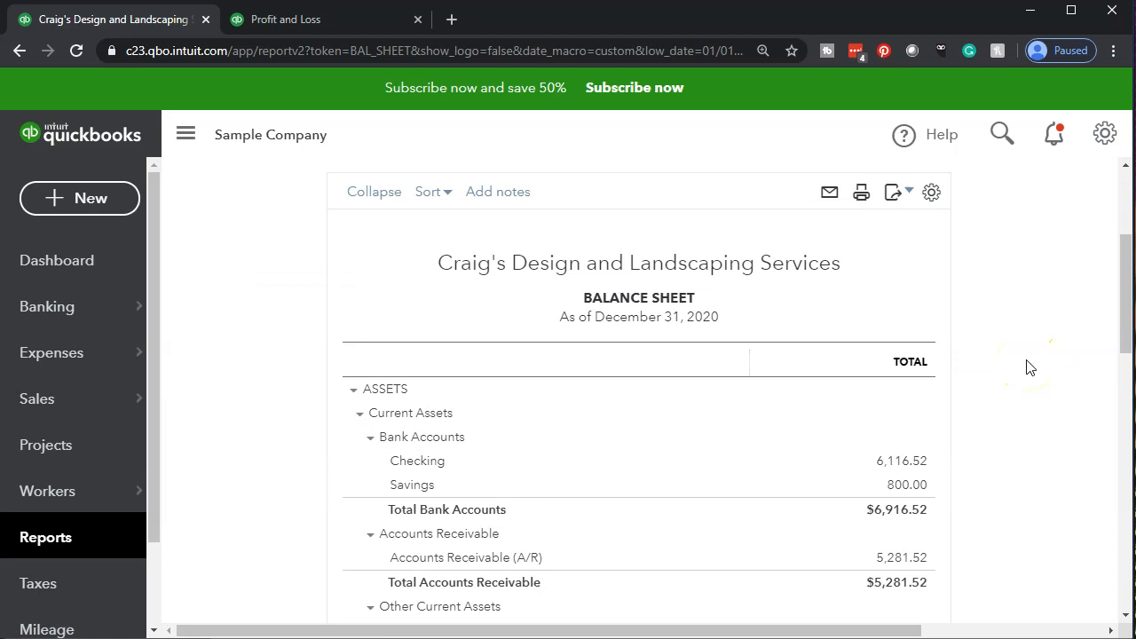
Duplicate the Balance Sheet report's browser tab and collapse the Assets section in the report.
{"action": "right_click", "coordinate": [146, 27]}
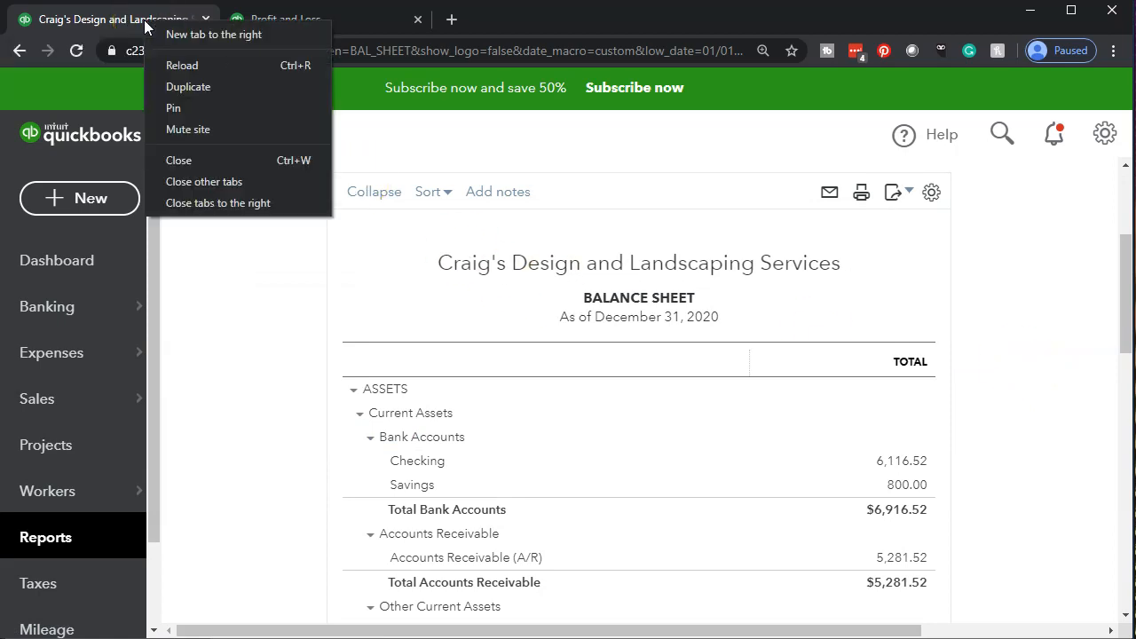
{"action": "left_click", "coordinate": [175, 88]}
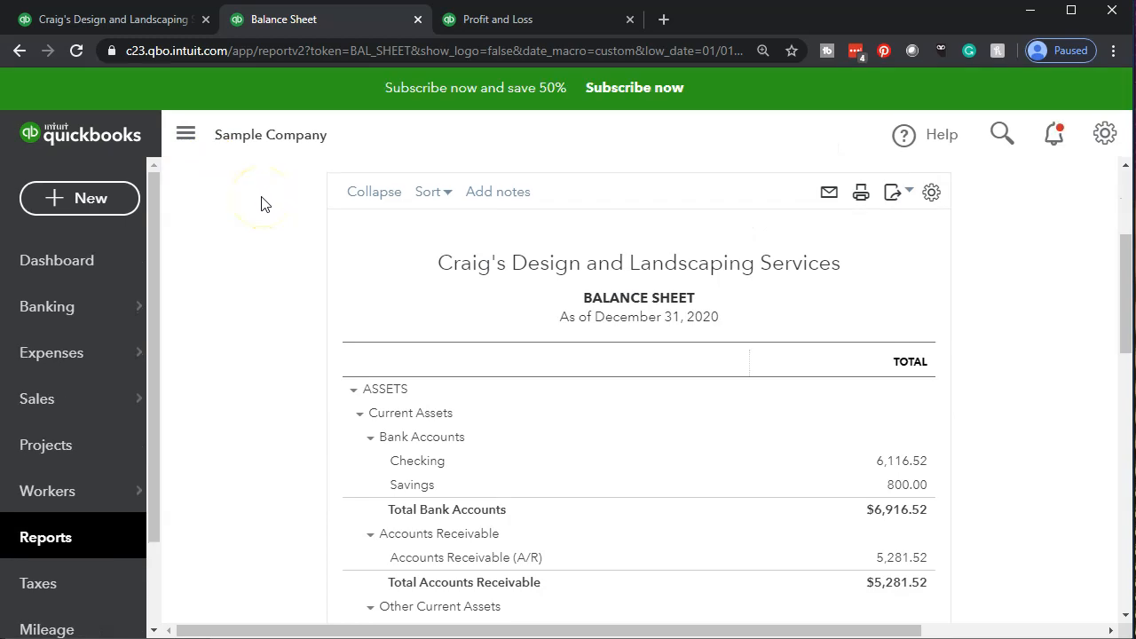
{"action": "scroll", "coordinate": [299, 276], "scroll_direction": "down", "scroll_amount": 2}
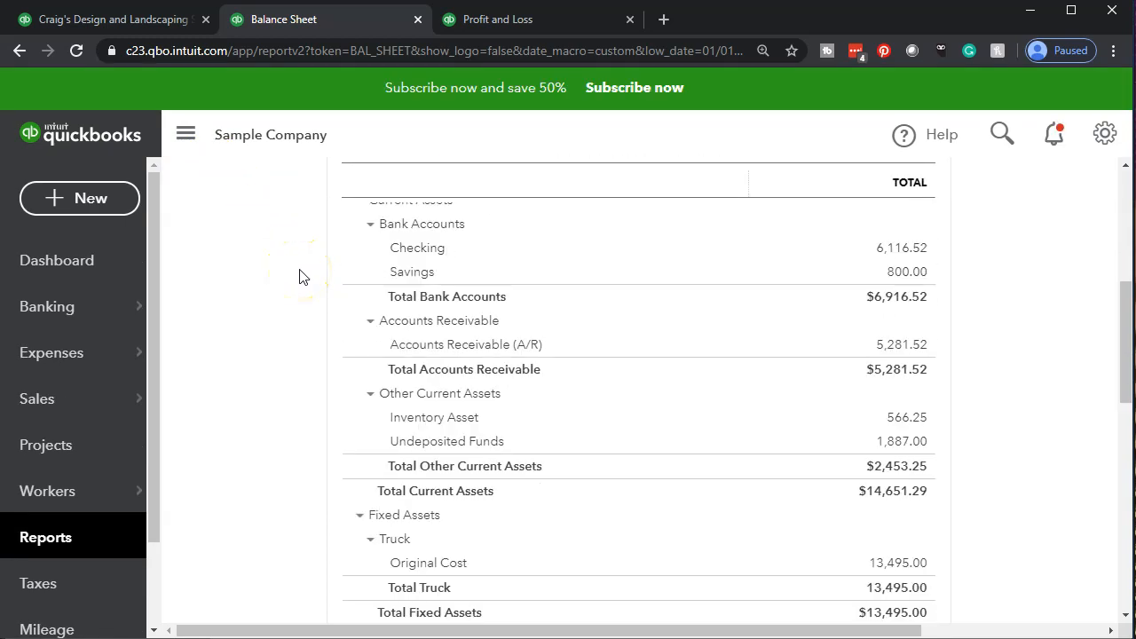
{"action": "scroll", "coordinate": [299, 276], "scroll_direction": "down", "scroll_amount": 3}
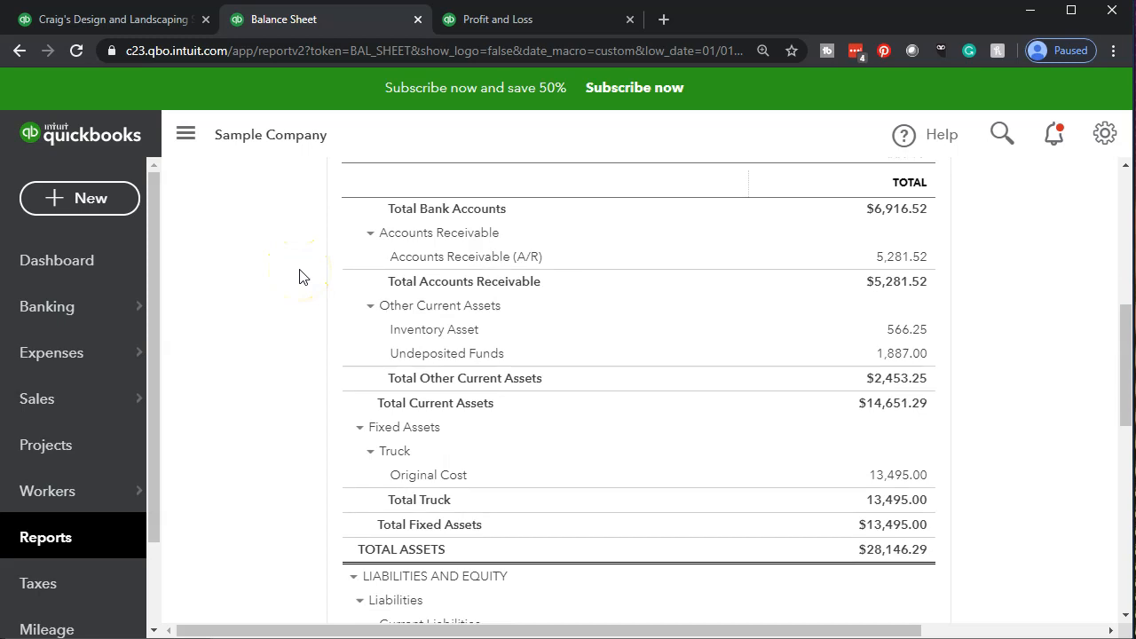
{"action": "scroll", "coordinate": [299, 276], "scroll_direction": "up", "scroll_amount": 2}
{"action": "scroll", "coordinate": [299, 276], "scroll_direction": "up", "scroll_amount": 2}
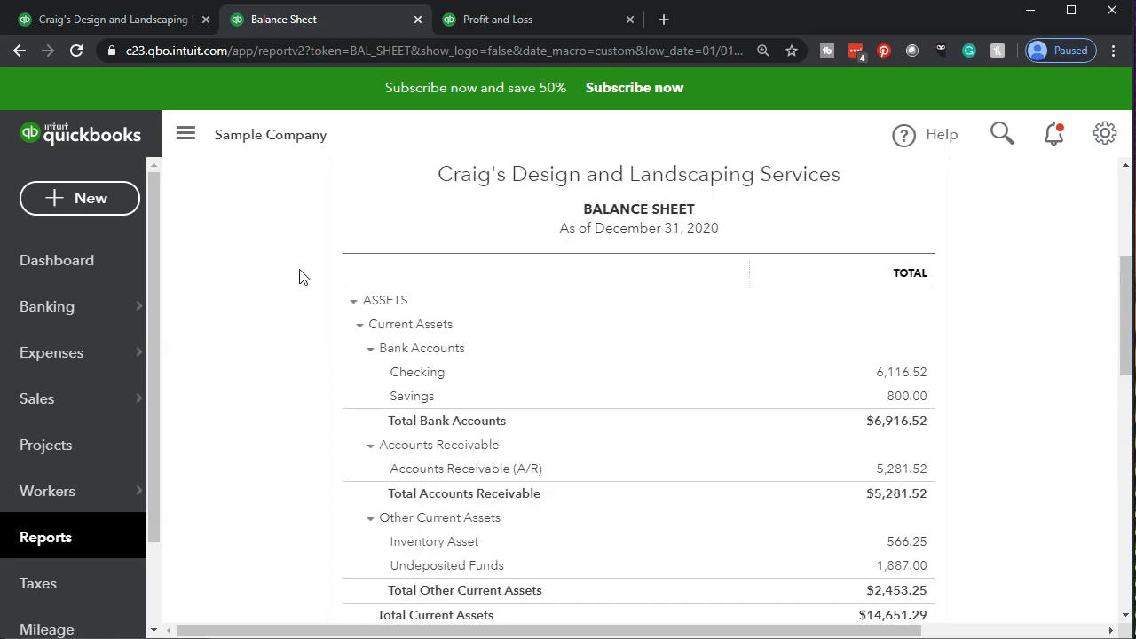
{"action": "left_click", "coordinate": [352, 300]}
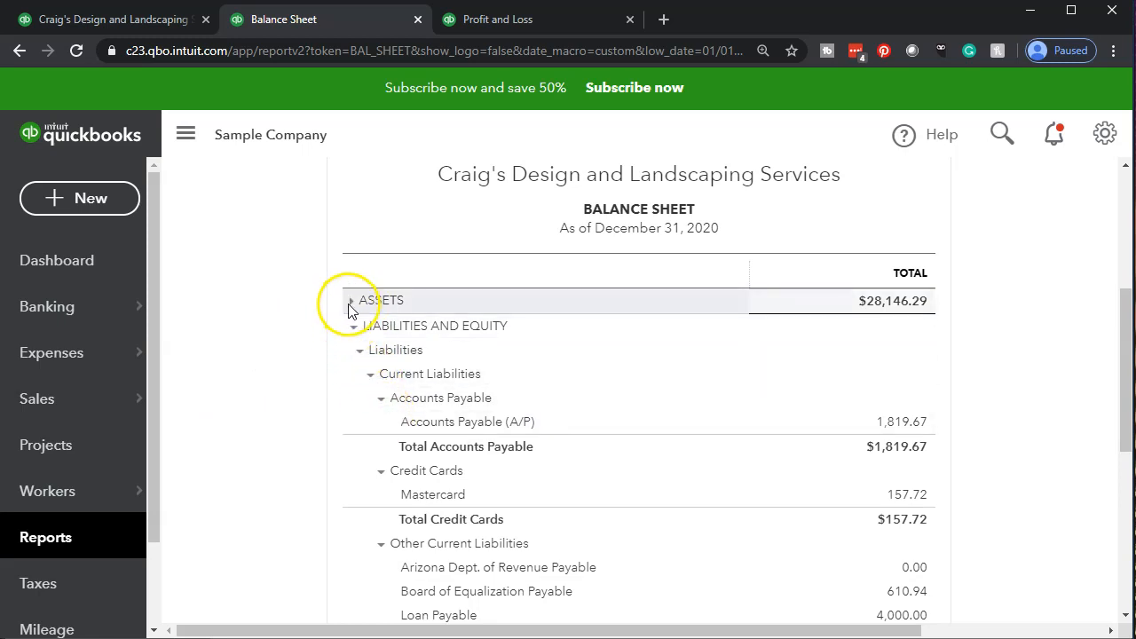
Enlarge the Balance Sheet's liabilities and open the transaction report behind the Accounts Payable (A/P) amount.
{"action": "key", "text": "ctrl+plus"}
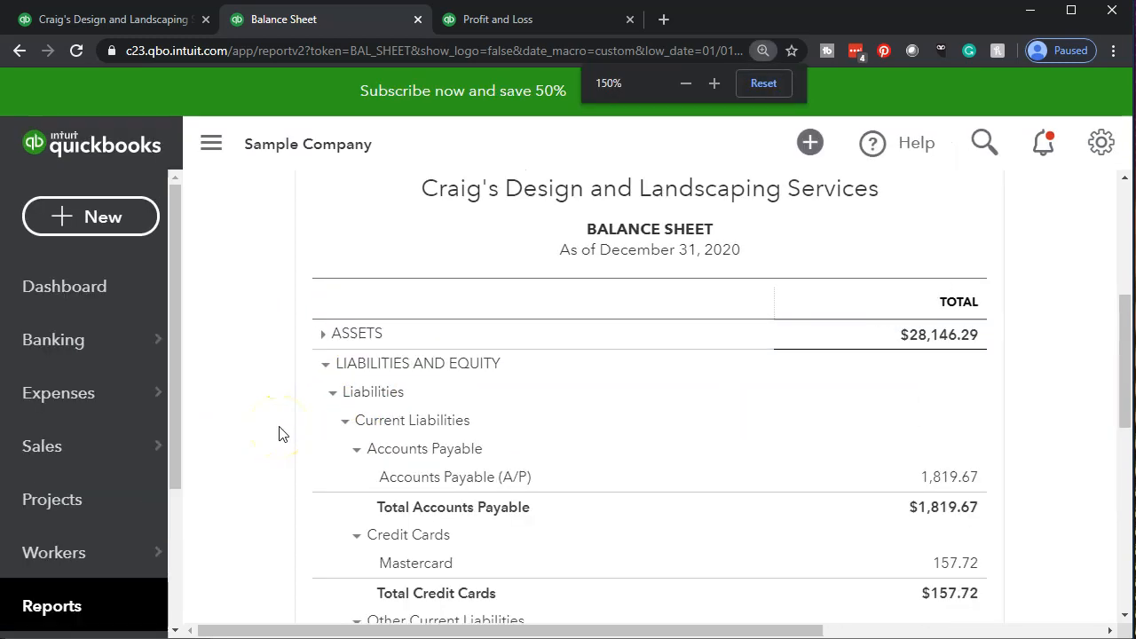
{"action": "key", "text": "ctrl+plus"}
{"action": "scroll", "coordinate": [299, 464], "scroll_direction": "down", "scroll_amount": 3}
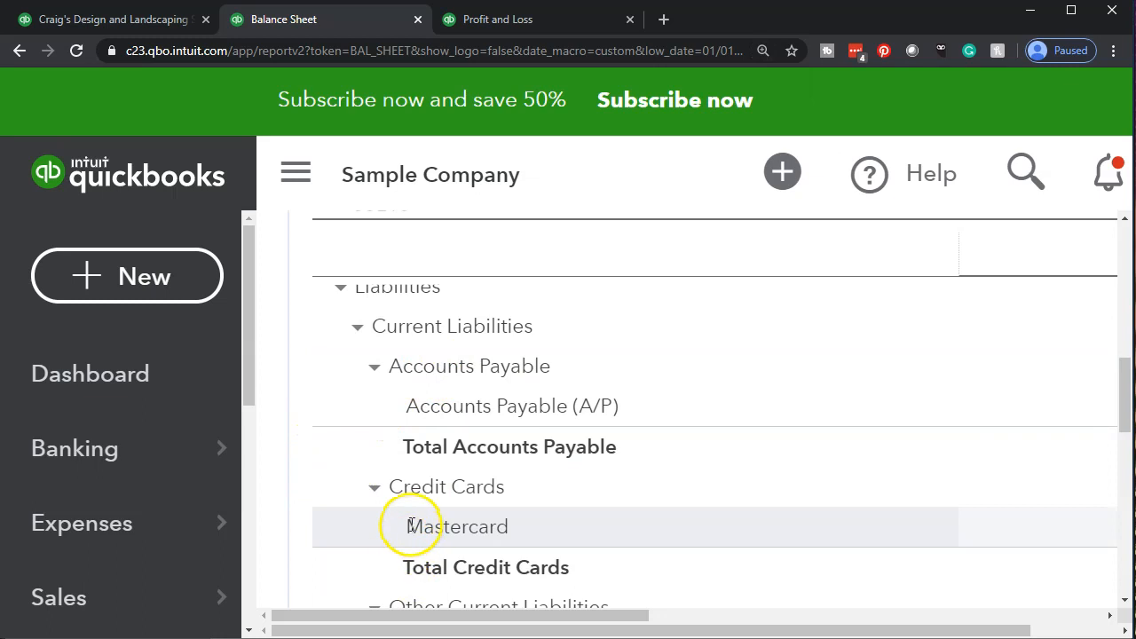
{"action": "key", "text": "ctrl+plus"}
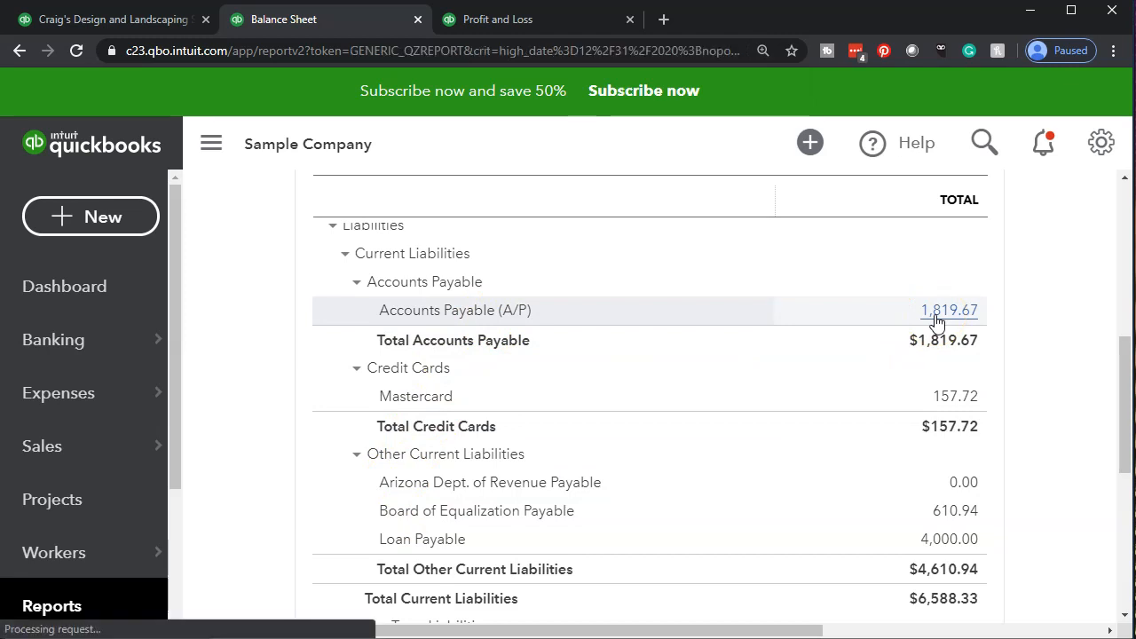
{"action": "left_click", "coordinate": [784, 416]}
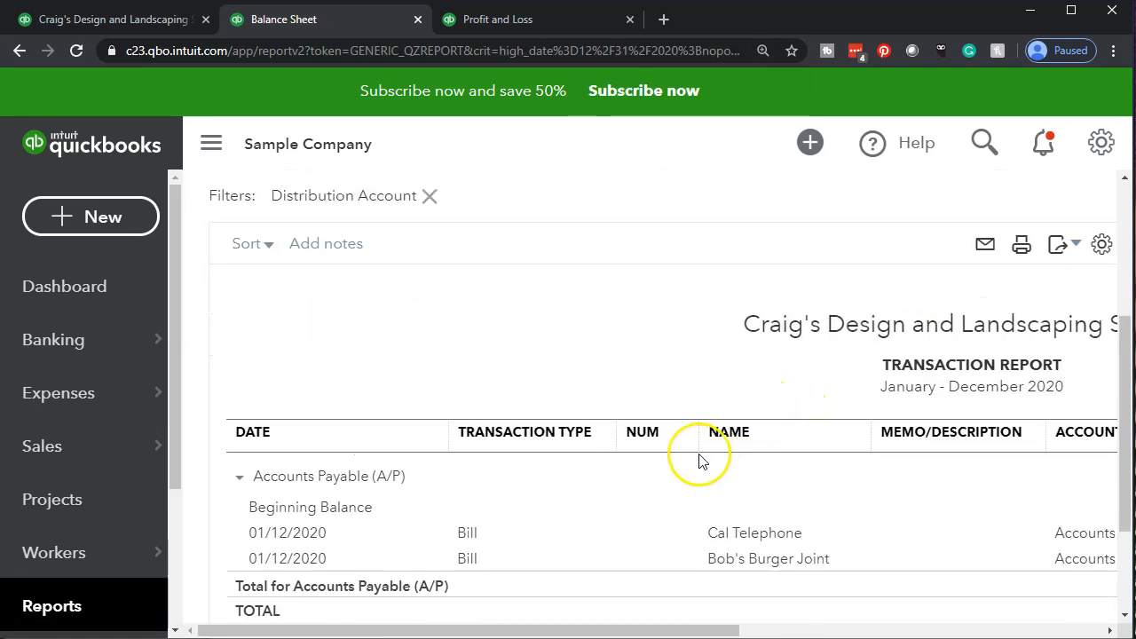
Open the Bob's Burger Joint bill from the Accounts Payable transaction report, check it and close it.
{"action": "scroll", "coordinate": [698, 460], "scroll_direction": "down", "scroll_amount": 1}
{"action": "key", "text": "ctrl+minus"}
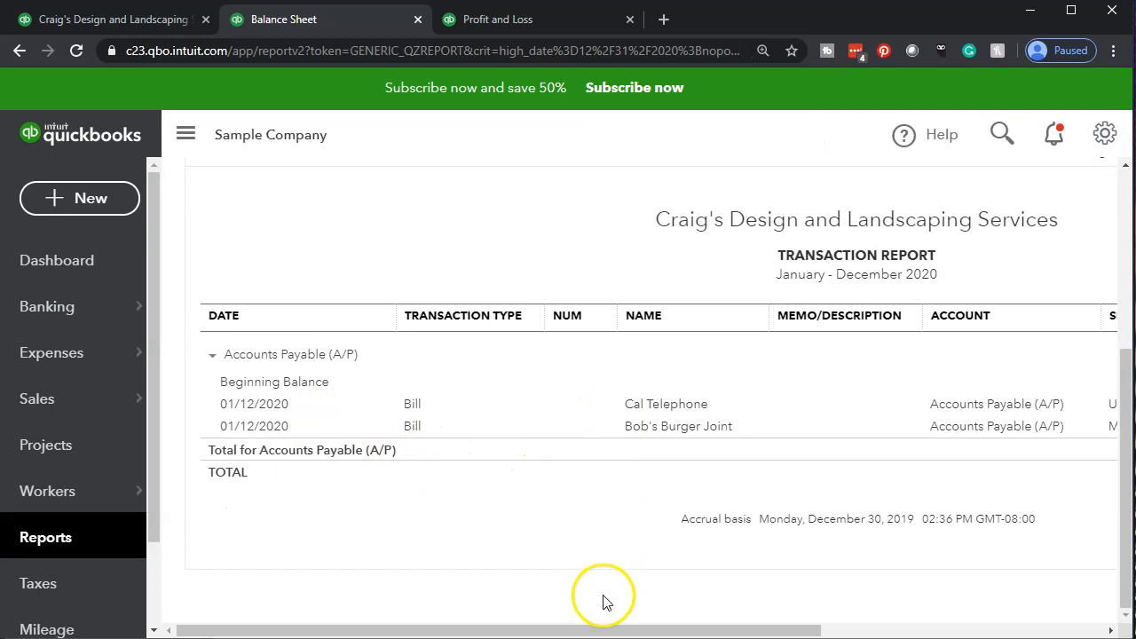
{"action": "left_click_drag", "start_coordinate": [601, 630], "coordinate": [922, 619]}
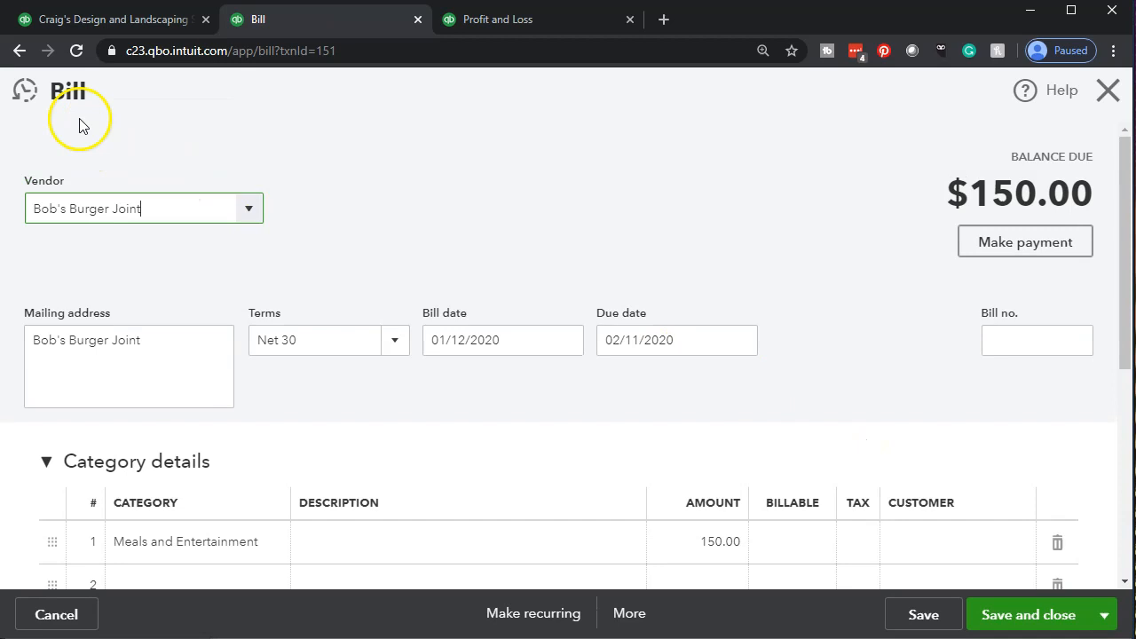
{"action": "left_click", "coordinate": [1105, 92]}
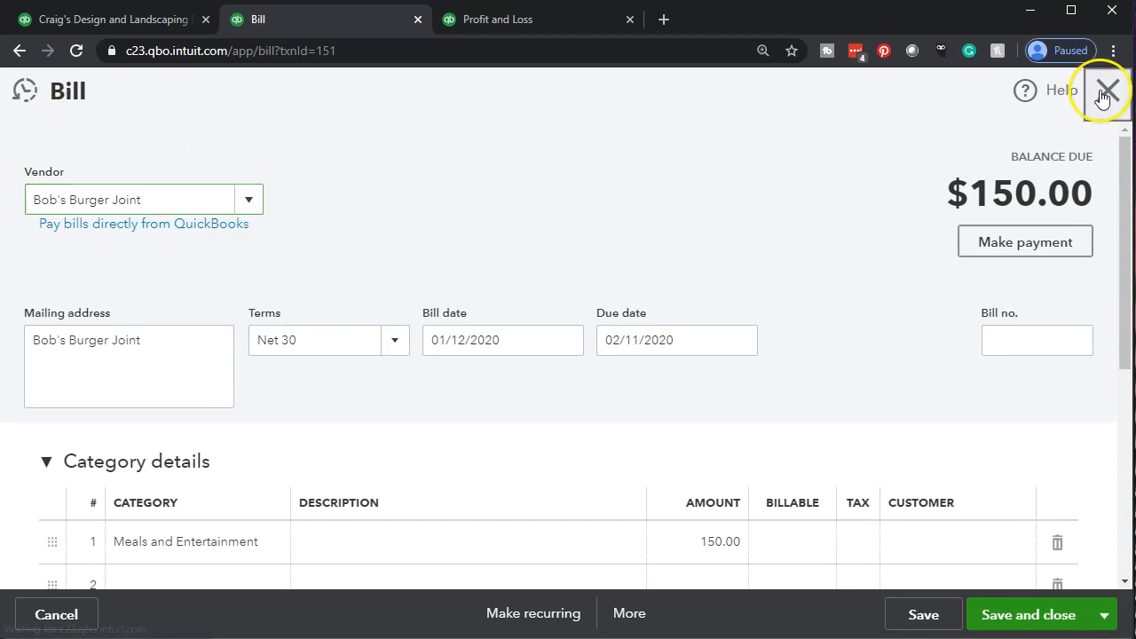
Examine the split accounts, amounts and balances of both bills in the transaction report, and return to the Balance Sheet summary.
{"action": "left_click_drag", "start_coordinate": [914, 630], "coordinate": [581, 618]}
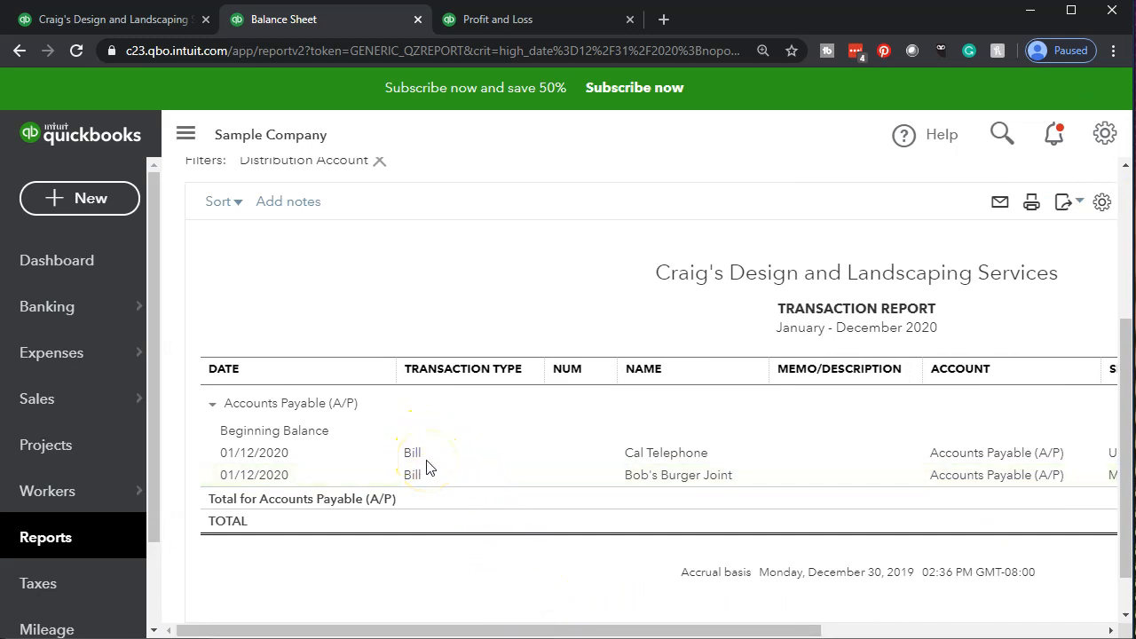
{"action": "left_click", "coordinate": [455, 424]}
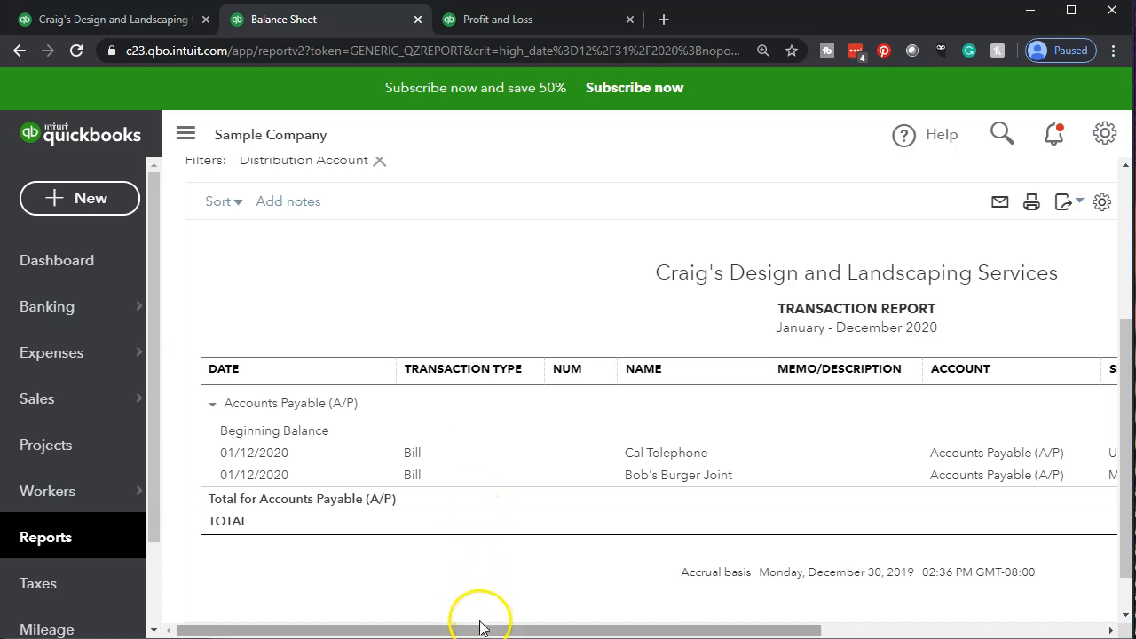
{"action": "left_click_drag", "start_coordinate": [482, 636], "coordinate": [732, 635]}
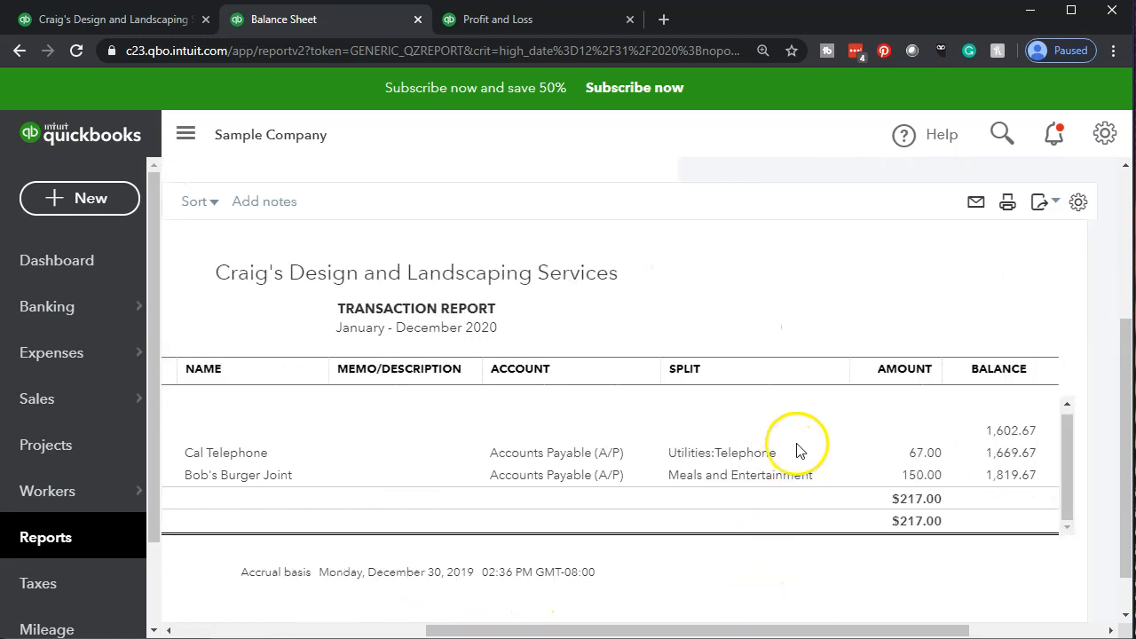
{"action": "scroll", "coordinate": [781, 462], "scroll_direction": "up", "scroll_amount": 1}
{"action": "left_click_drag", "start_coordinate": [728, 630], "coordinate": [479, 630]}
{"action": "scroll", "coordinate": [302, 568], "scroll_direction": "up", "scroll_amount": 5}
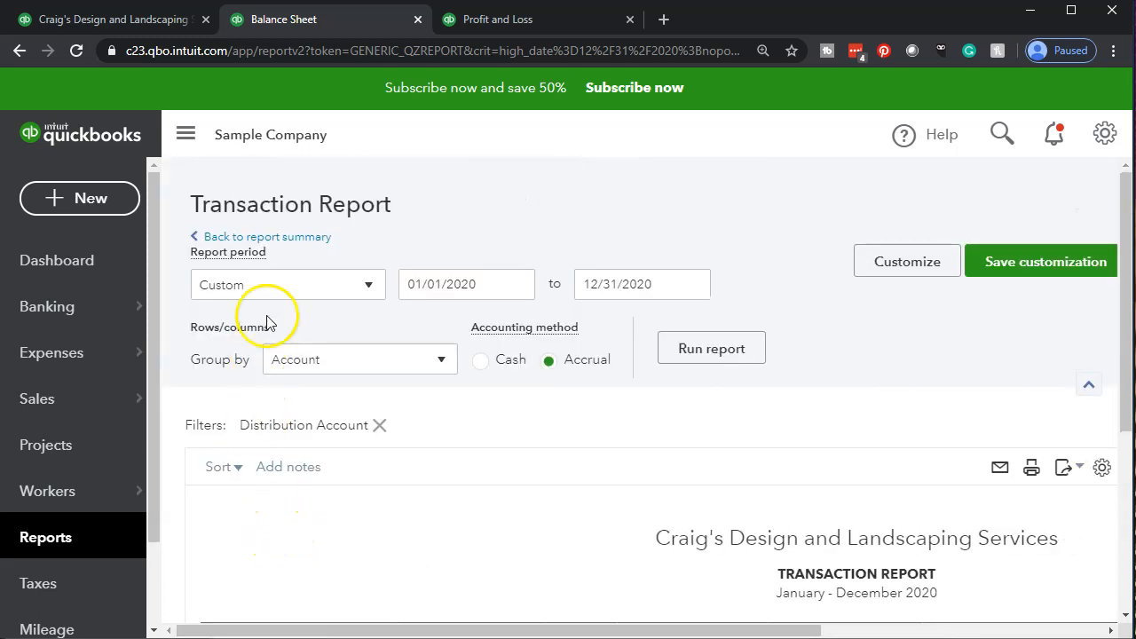
{"action": "left_click", "coordinate": [300, 243]}
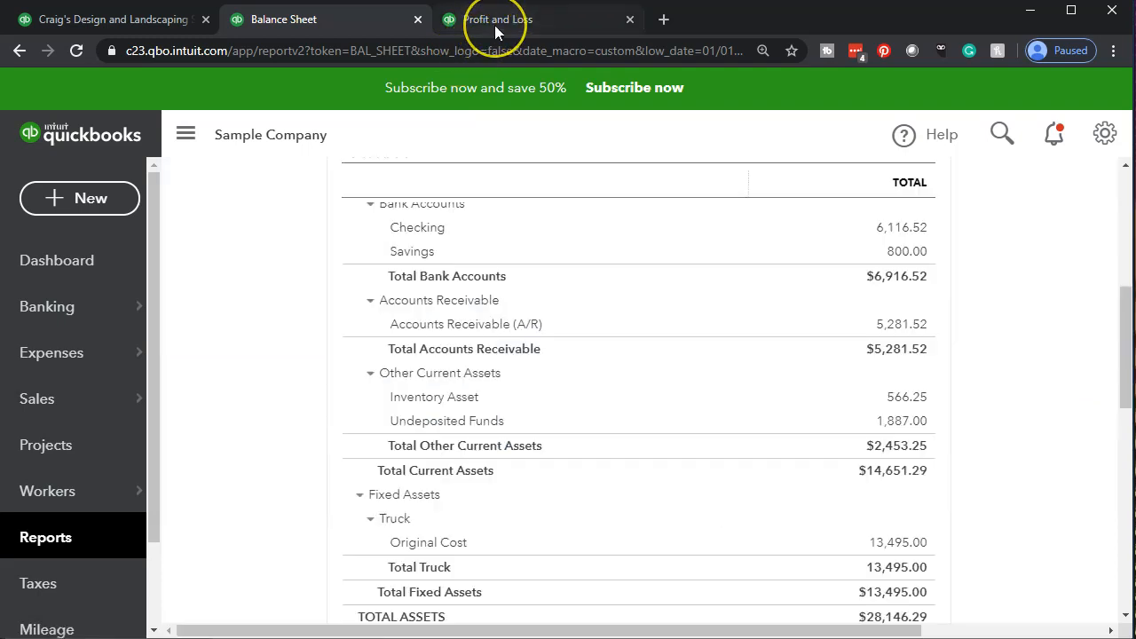
Switch to the Profit and Loss report, enlarge it and open the transaction report behind the Meals and Entertainment amount.
{"action": "left_click", "coordinate": [495, 25]}
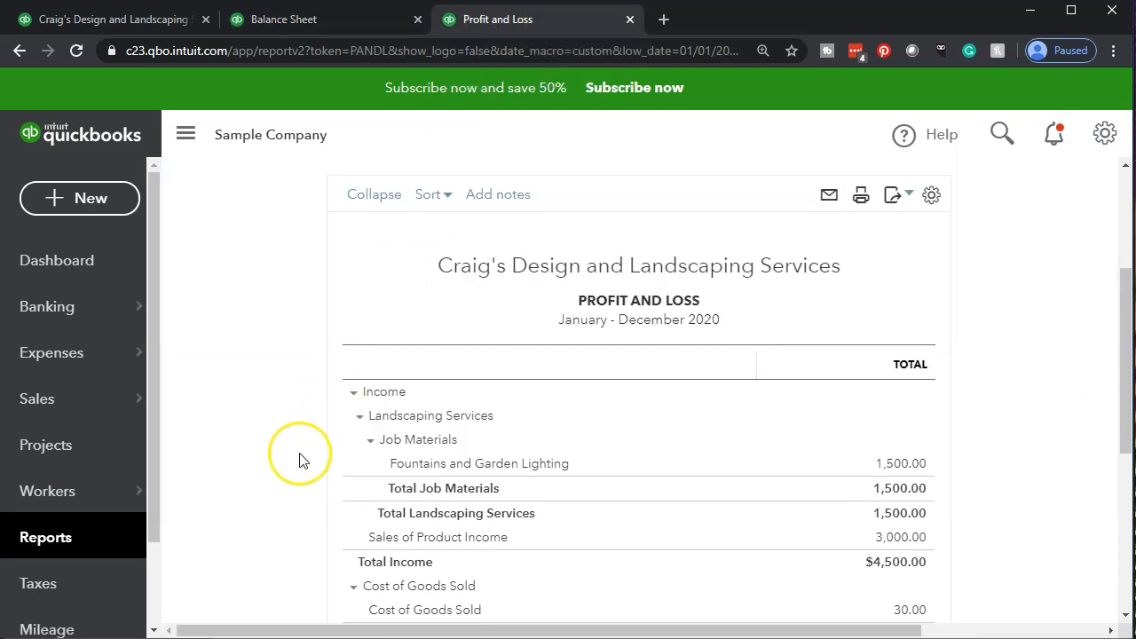
{"action": "key", "text": "ctrl+plus"}
{"action": "key", "text": "ctrl+plus"}
{"action": "key", "text": "ctrl+plus"}
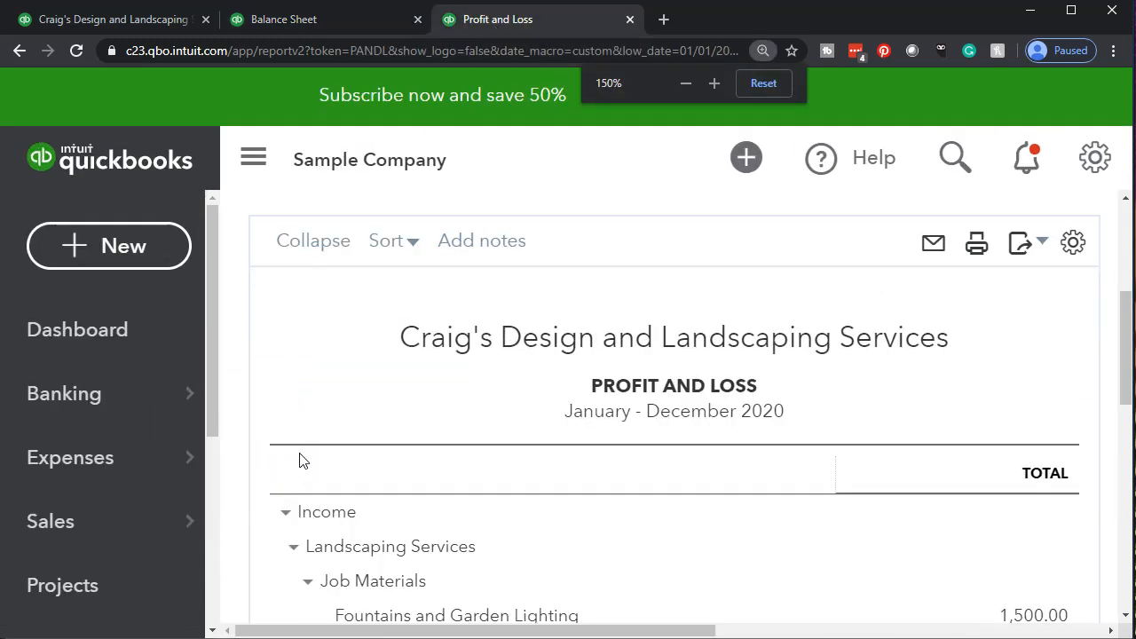
{"action": "key", "text": "ctrl+minus"}
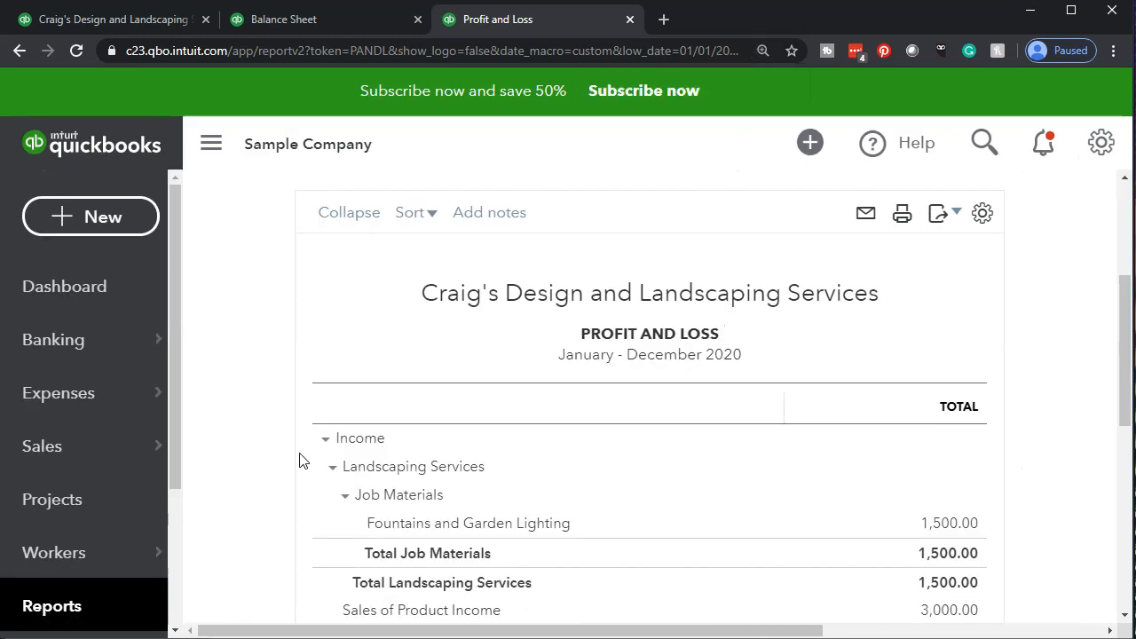
{"action": "scroll", "coordinate": [299, 459], "scroll_direction": "down", "scroll_amount": 1}
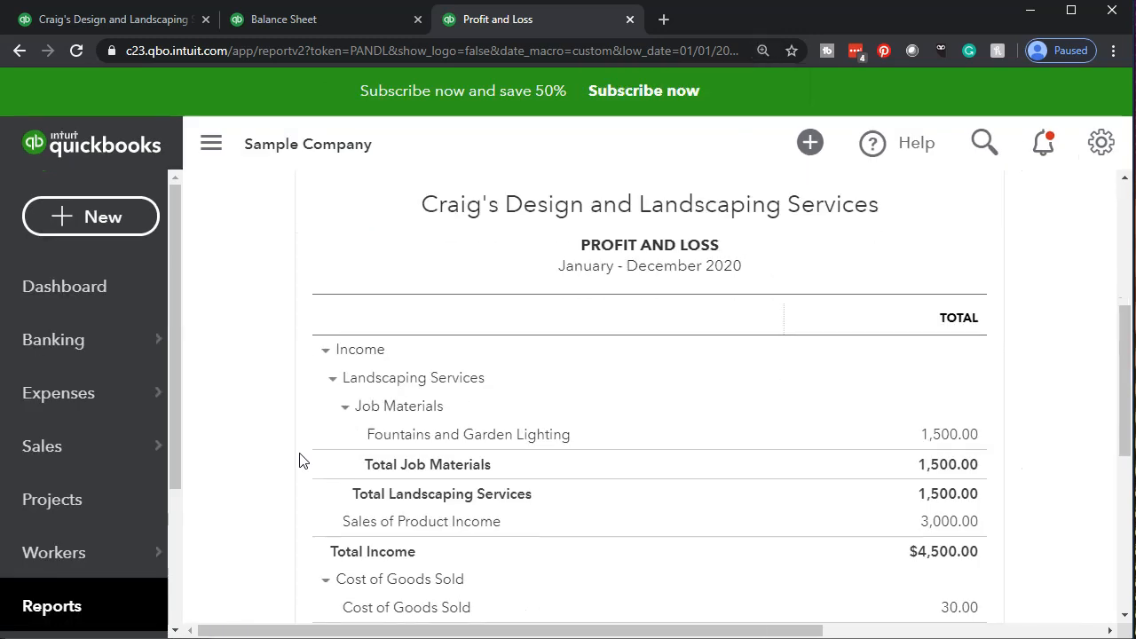
{"action": "scroll", "coordinate": [299, 460], "scroll_direction": "down", "scroll_amount": 4}
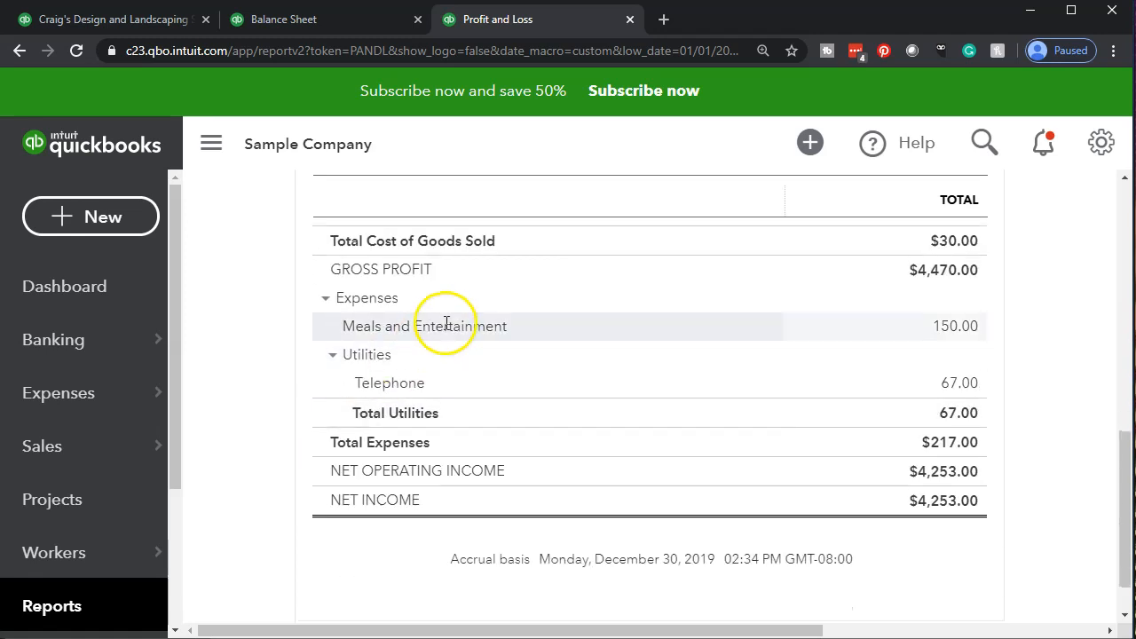
{"action": "left_click", "coordinate": [956, 335]}
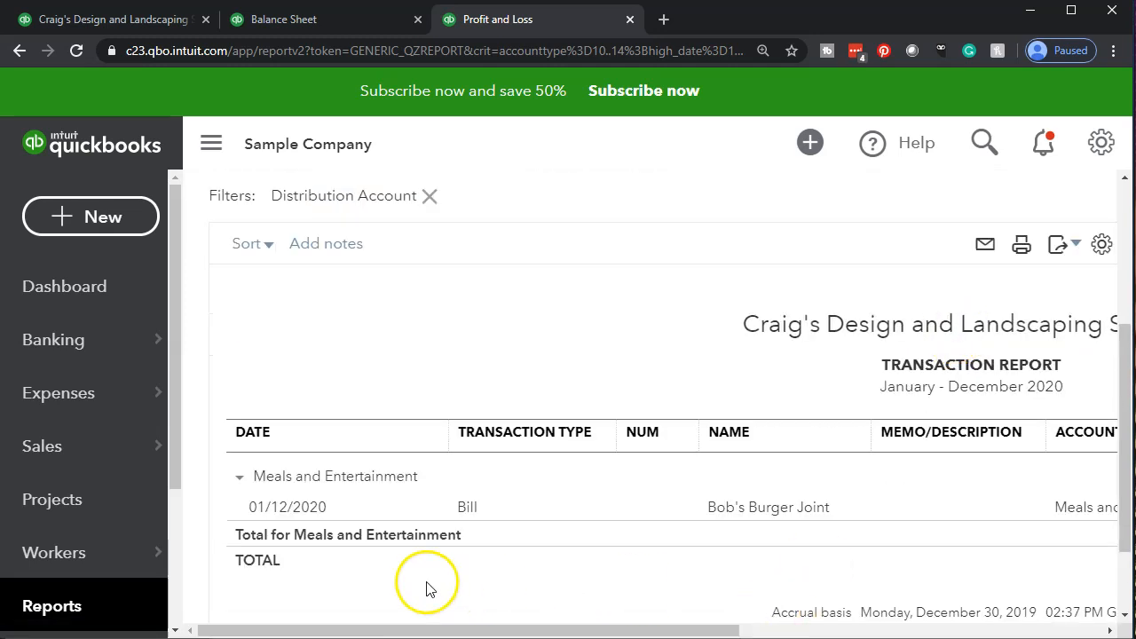
Check the split account and amount in the Meals and Entertainment transaction report, and view and close its Bob's Burger Joint bill.
{"action": "left_click_drag", "start_coordinate": [609, 634], "coordinate": [950, 632]}
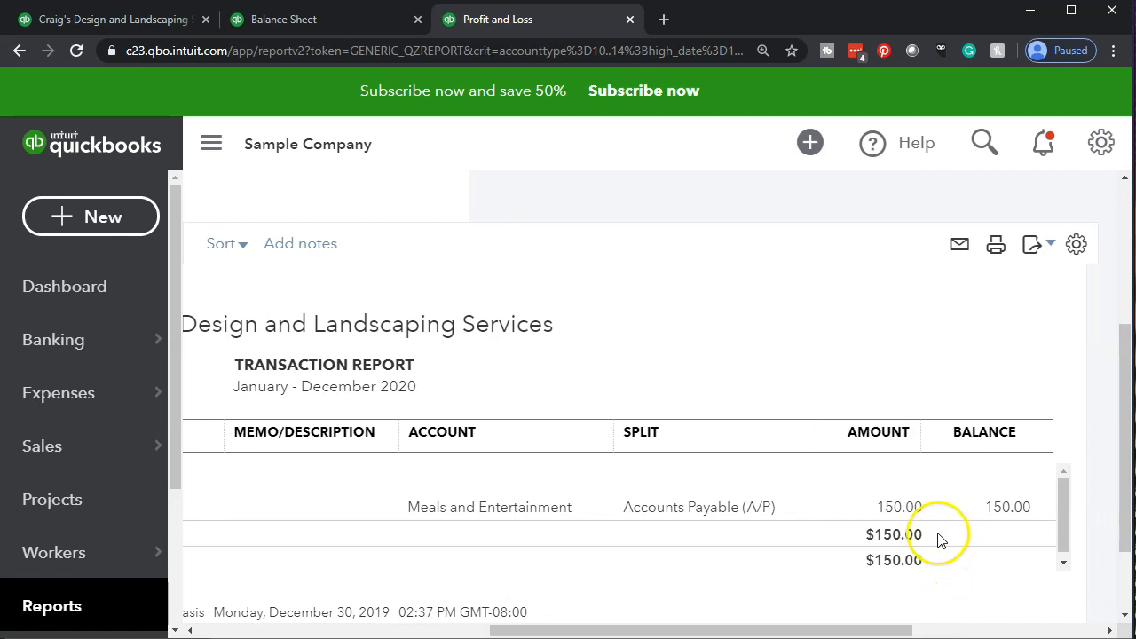
{"action": "left_click", "coordinate": [899, 508]}
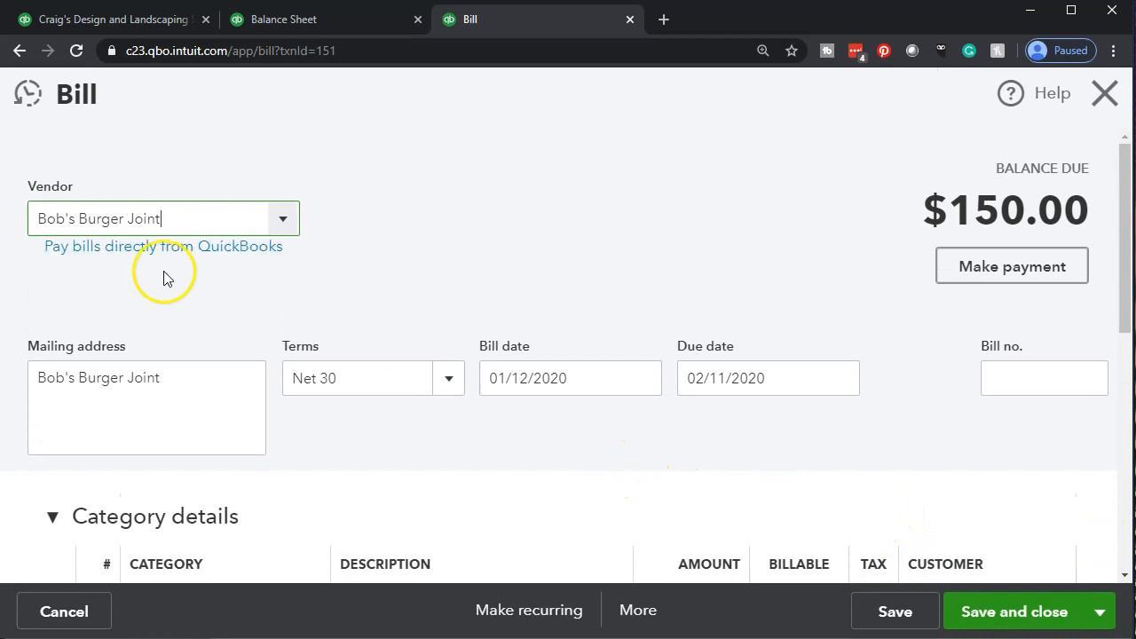
{"action": "left_click", "coordinate": [1100, 95]}
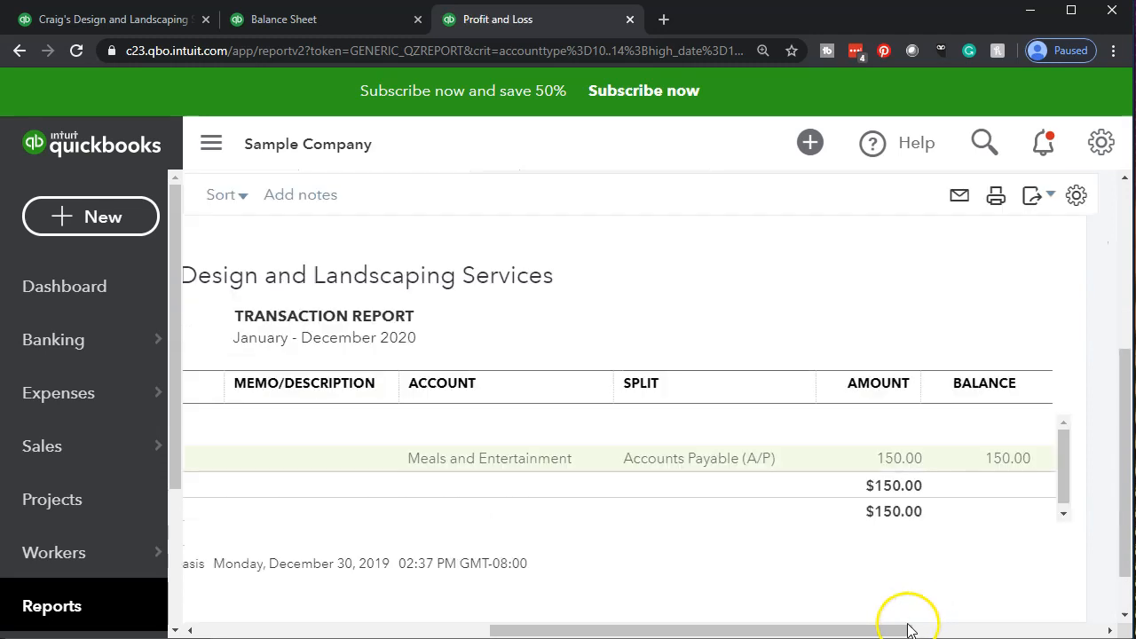
Return from the Meals and Entertainment transaction report to the Profit and Loss summary.
{"action": "left_click_drag", "start_coordinate": [891, 630], "coordinate": [603, 631]}
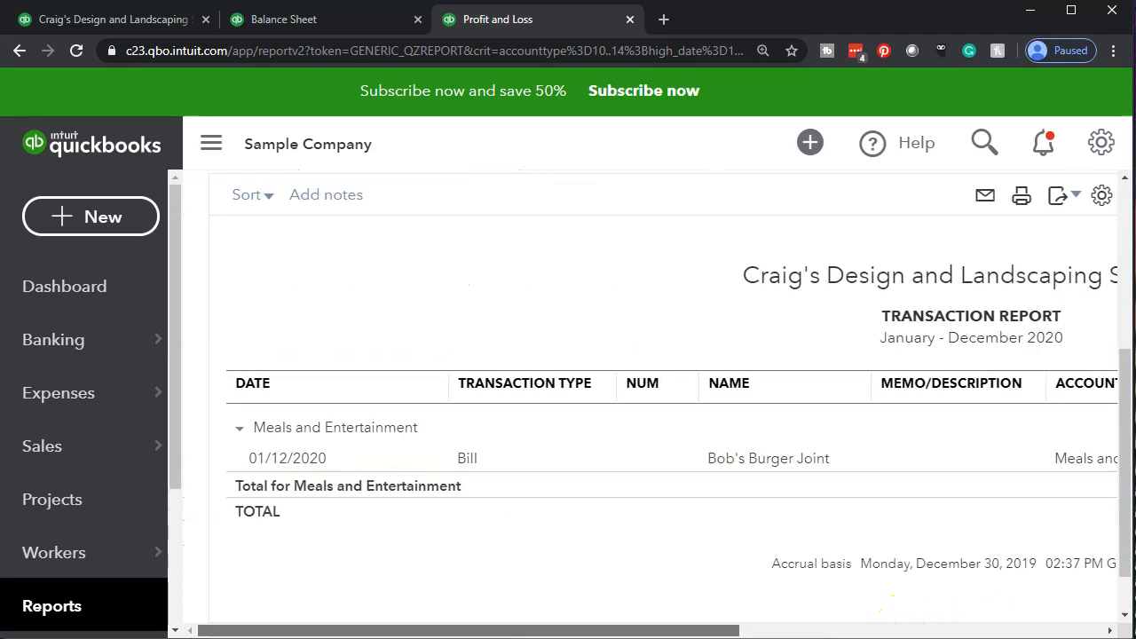
{"action": "scroll", "coordinate": [292, 559], "scroll_direction": "up", "scroll_amount": 4}
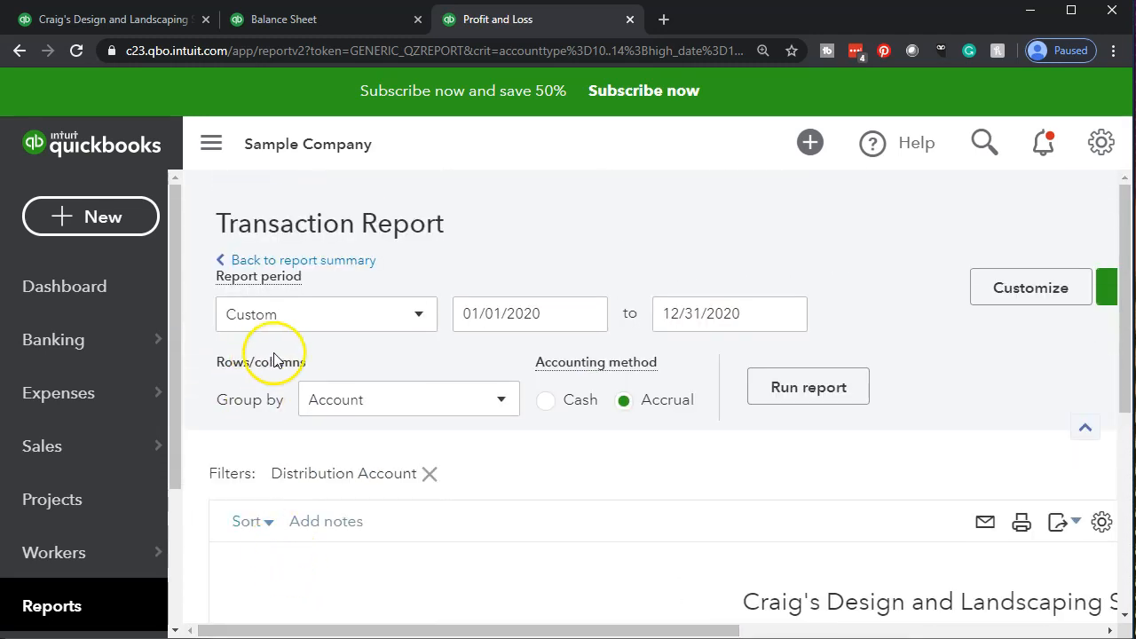
{"action": "left_click", "coordinate": [342, 266]}
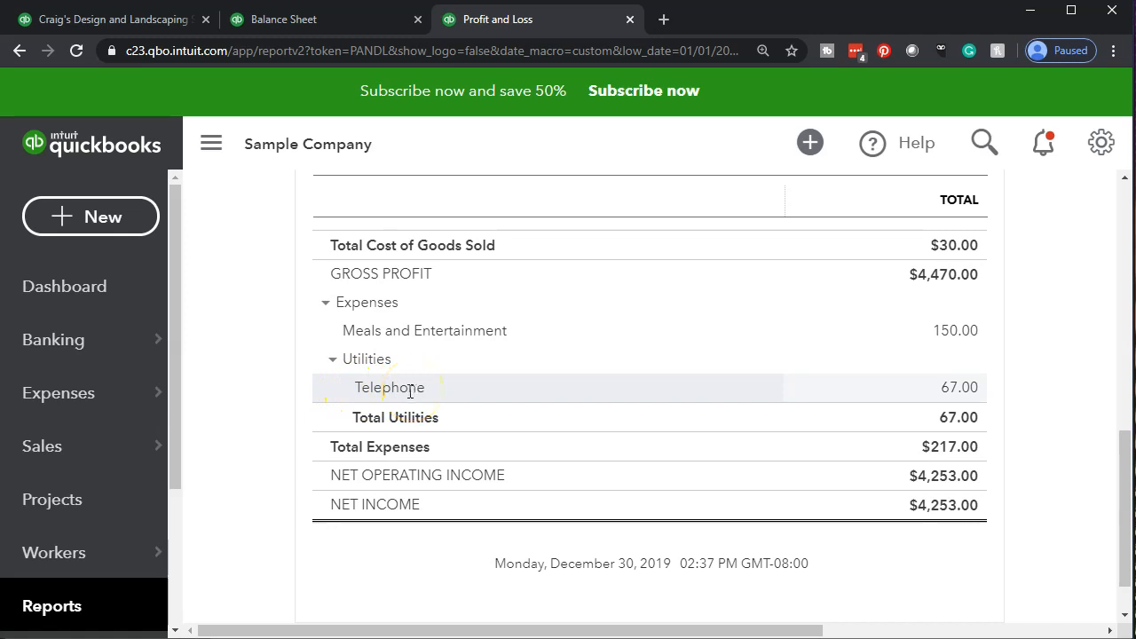
Examine the transaction report behind the Telephone expense amount and return to the top of the Profit and Loss report.
{"action": "left_click", "coordinate": [955, 393]}
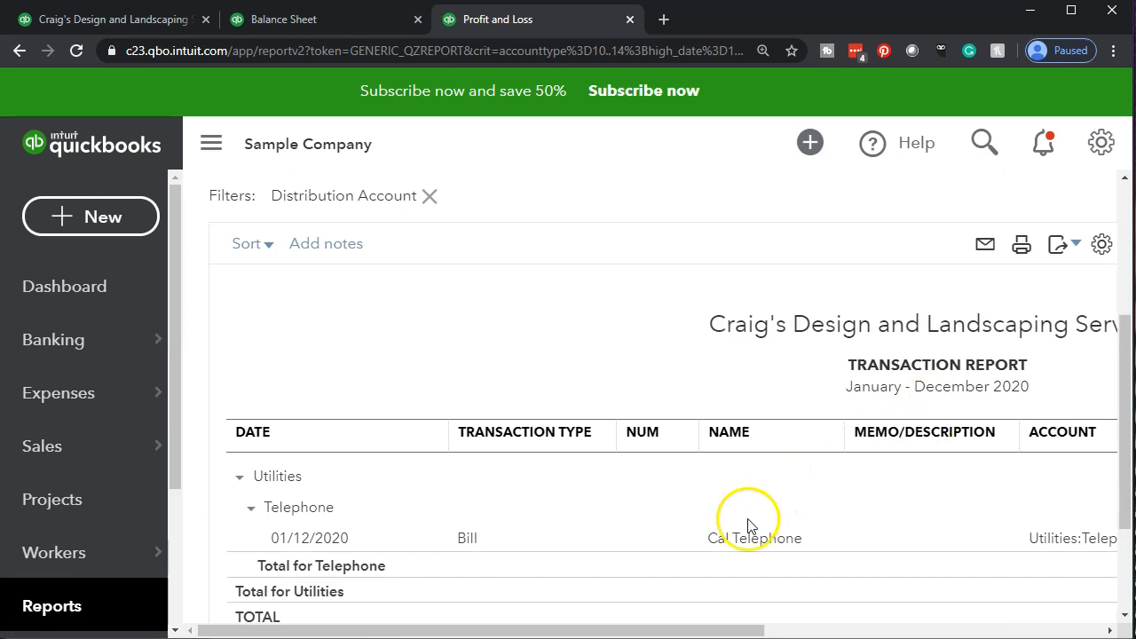
{"action": "left_click_drag", "start_coordinate": [731, 628], "coordinate": [612, 604]}
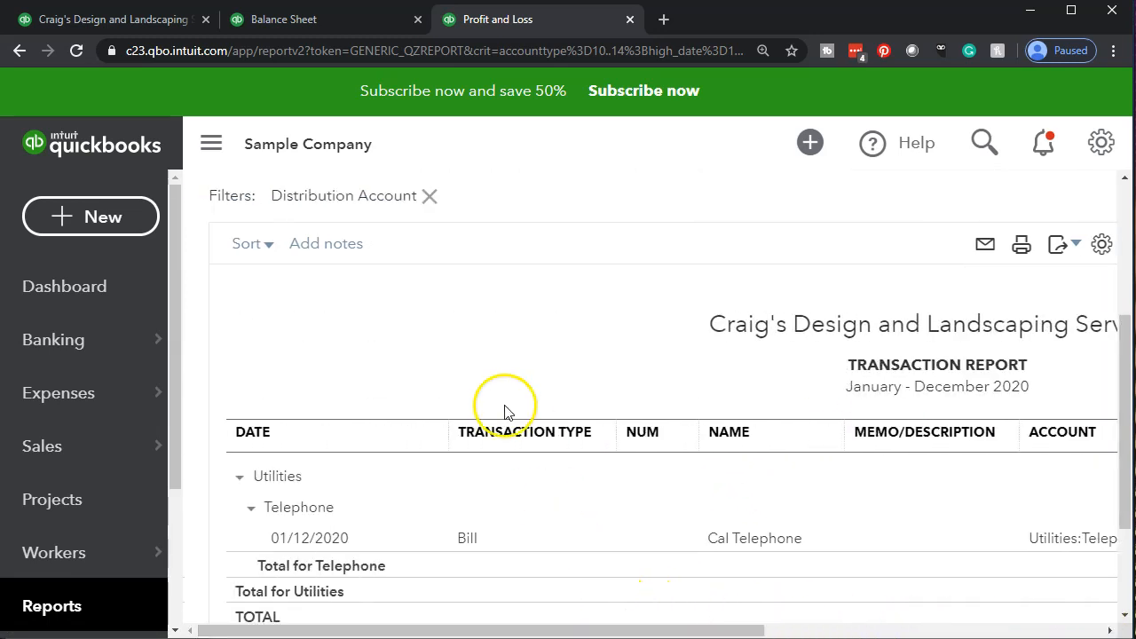
{"action": "scroll", "coordinate": [319, 317], "scroll_direction": "up", "scroll_amount": 2}
{"action": "scroll", "coordinate": [318, 317], "scroll_direction": "up", "scroll_amount": 2}
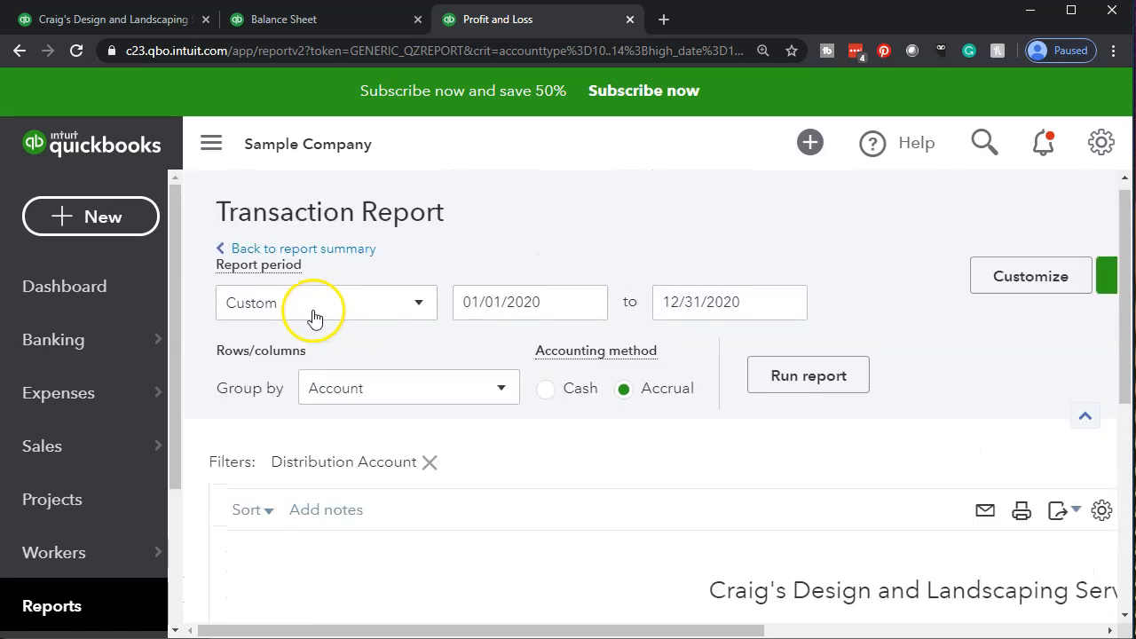
{"action": "left_click", "coordinate": [337, 253]}
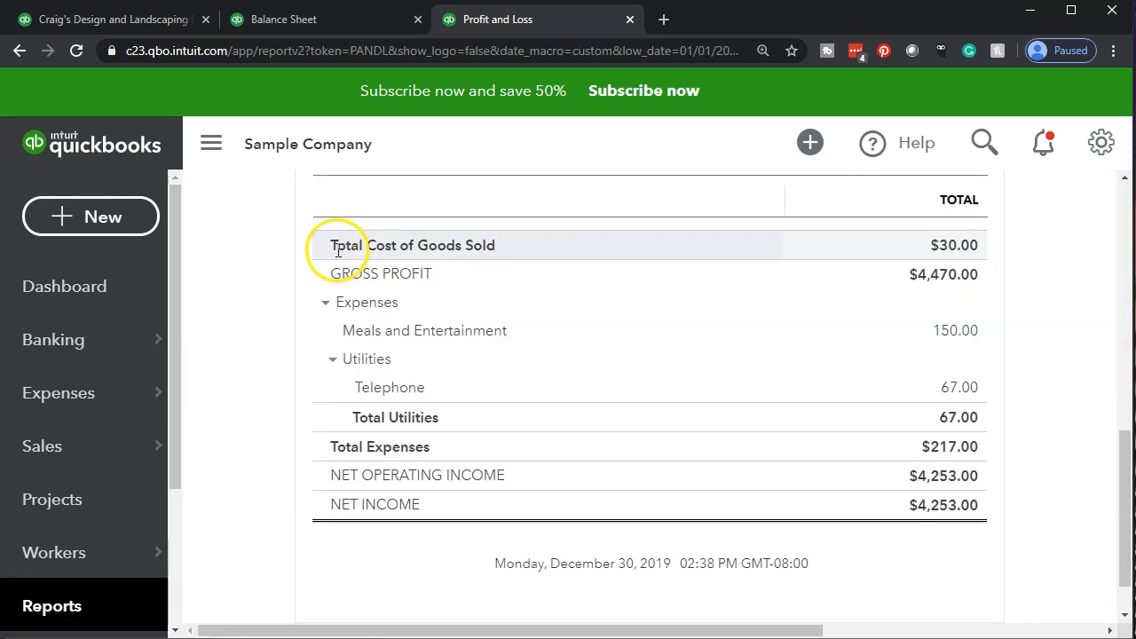
{"action": "scroll", "coordinate": [367, 406], "scroll_direction": "up", "scroll_amount": 5}
{"action": "scroll", "coordinate": [371, 402], "scroll_direction": "up", "scroll_amount": 3}
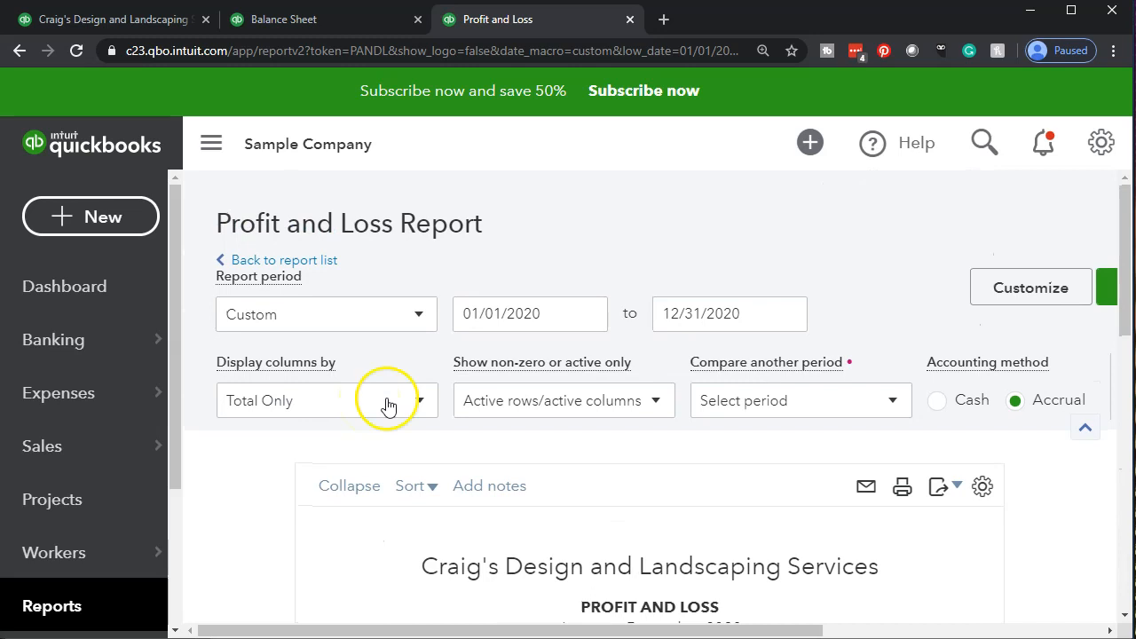